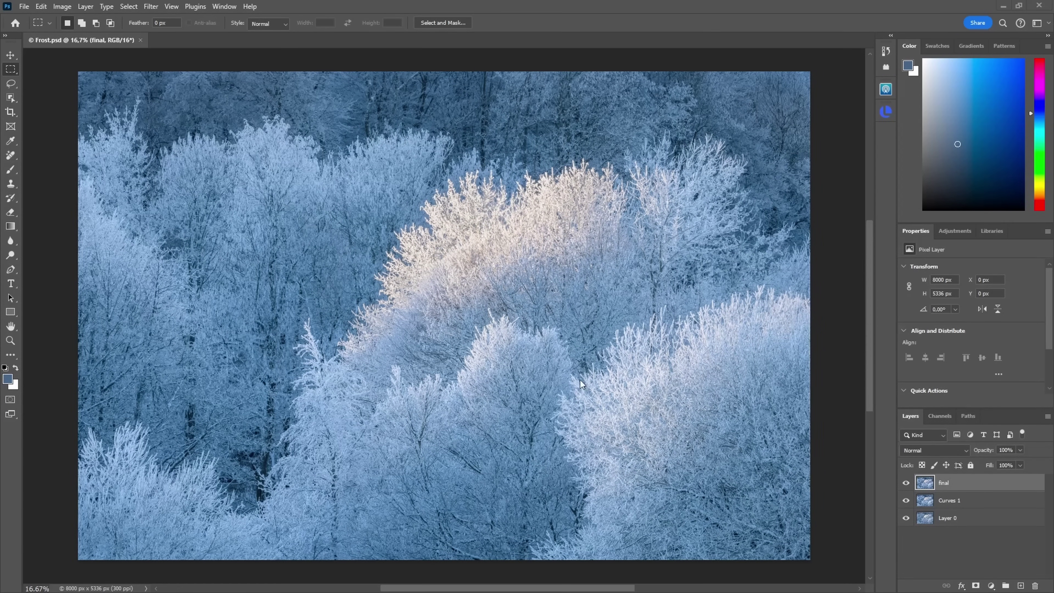
left_click(885, 89)
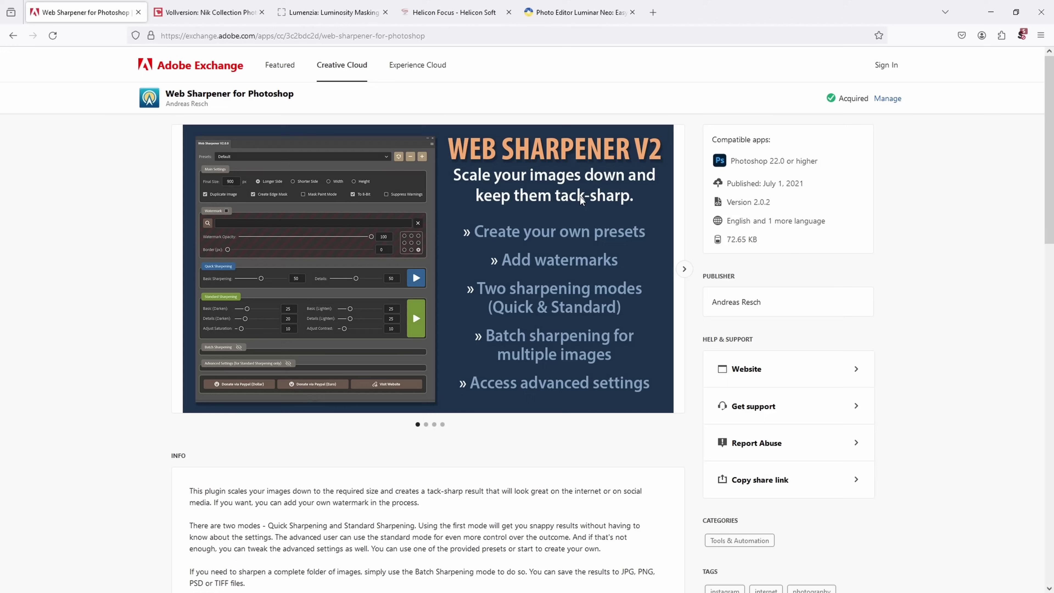
left_click(990, 12)
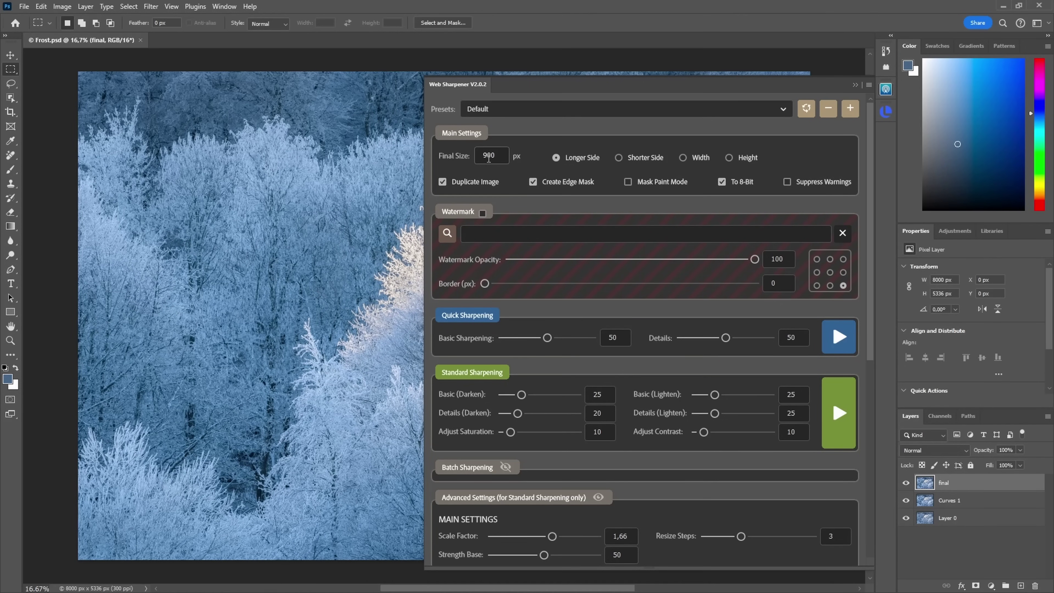
Step: Load the mibreit-web preset and run Standard Sharpening to create a 1280 × 854 px Frost copy
left_click(512, 110)
left_click(491, 233)
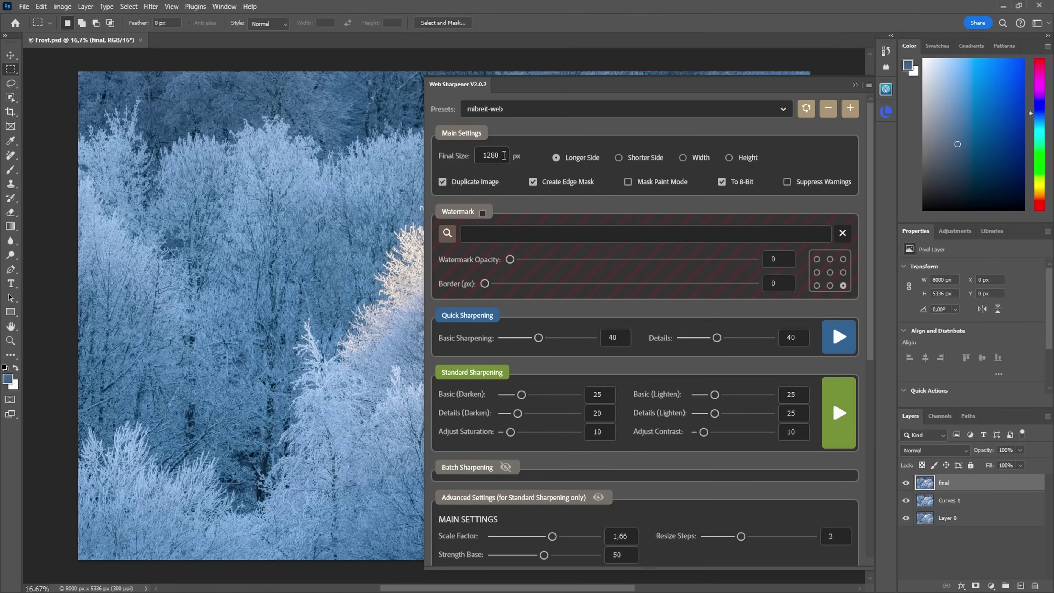
scroll(870, 217, "down", 1)
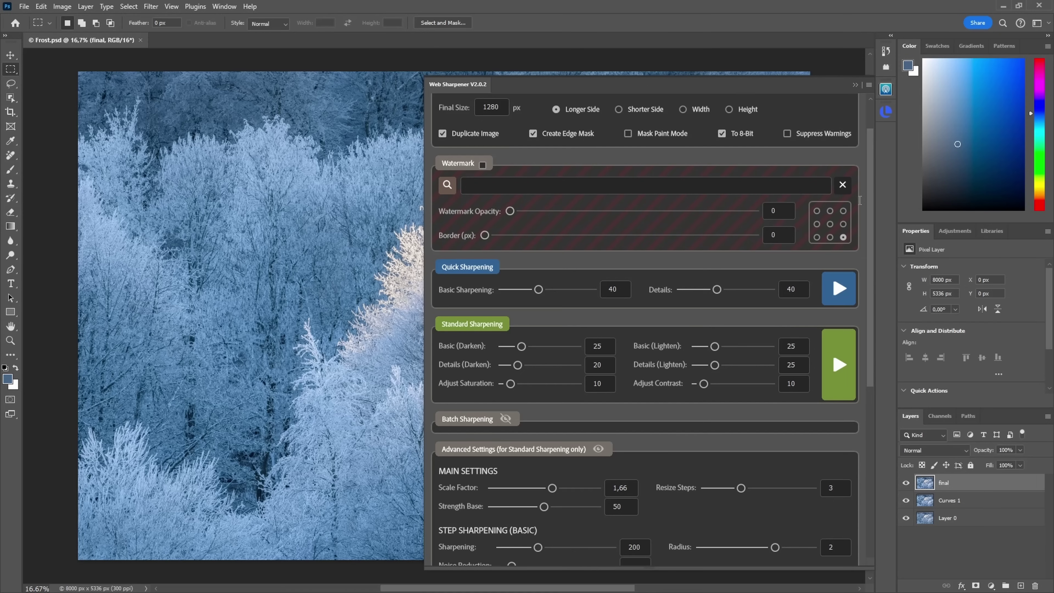
scroll(873, 154, "up", 1)
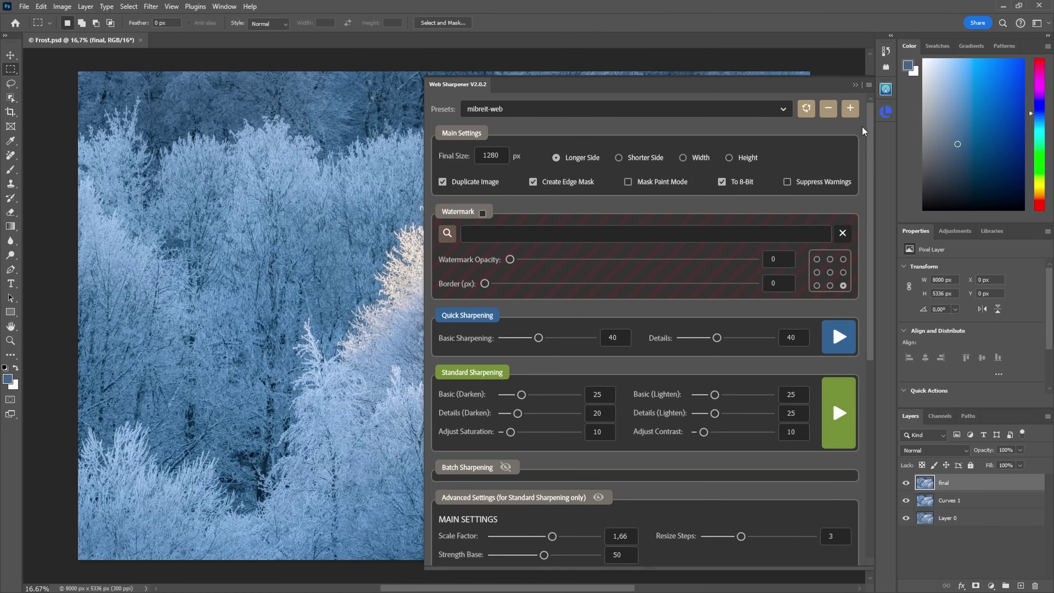
scroll(869, 132, "down", 3)
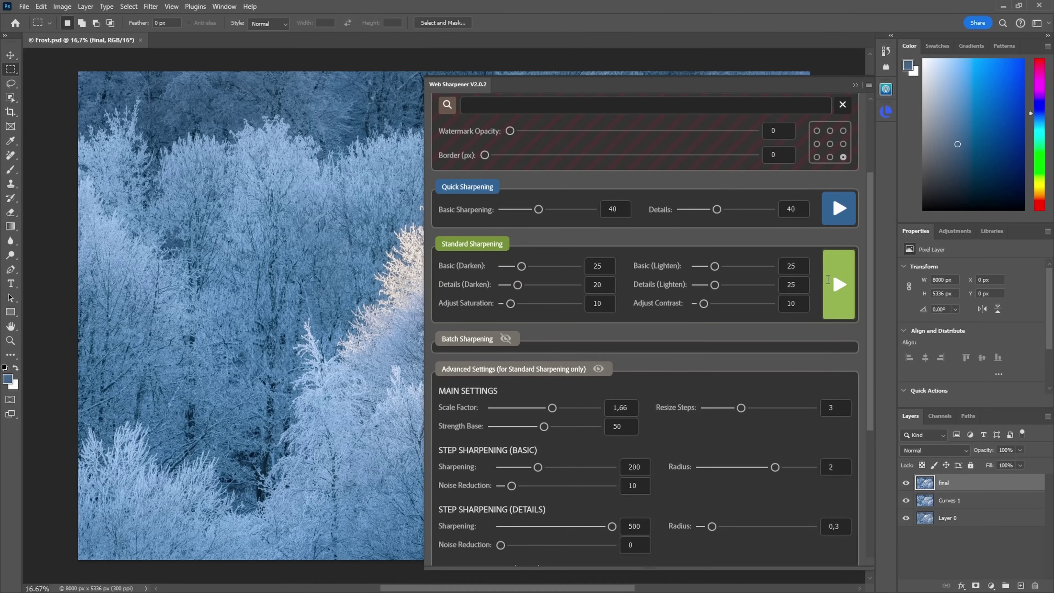
left_click(837, 277)
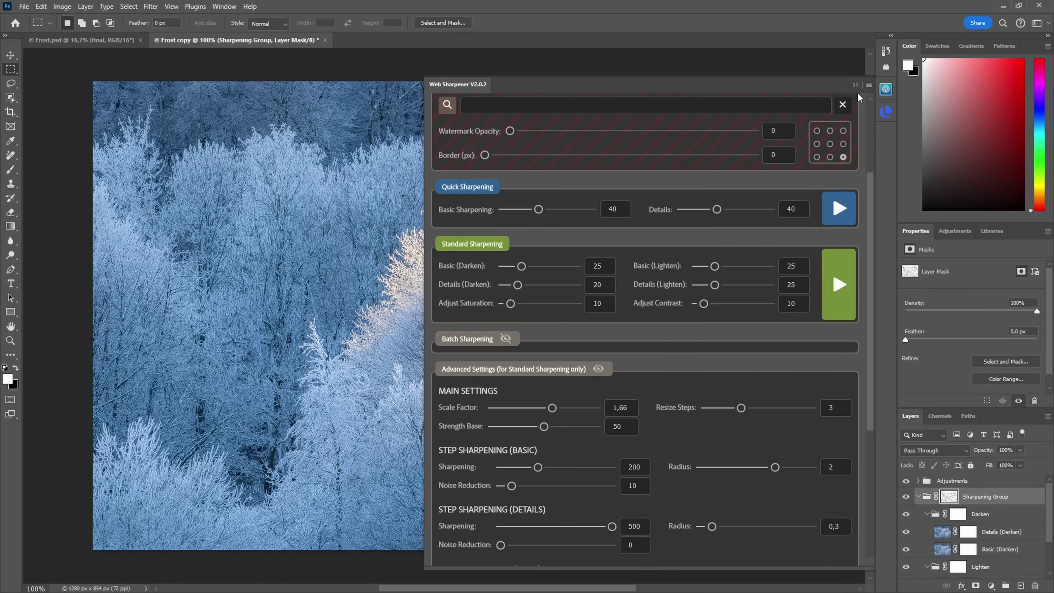
Step: Collapse Web Sharpener and set the Sharpening Group layer's opacity to 67%
left_click(855, 85)
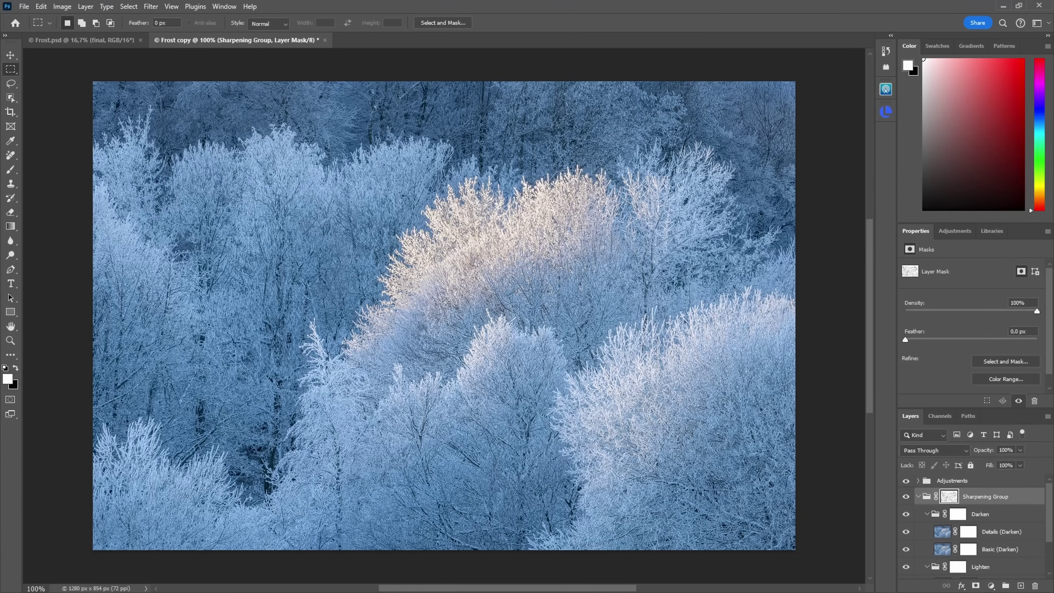
left_click(989, 499)
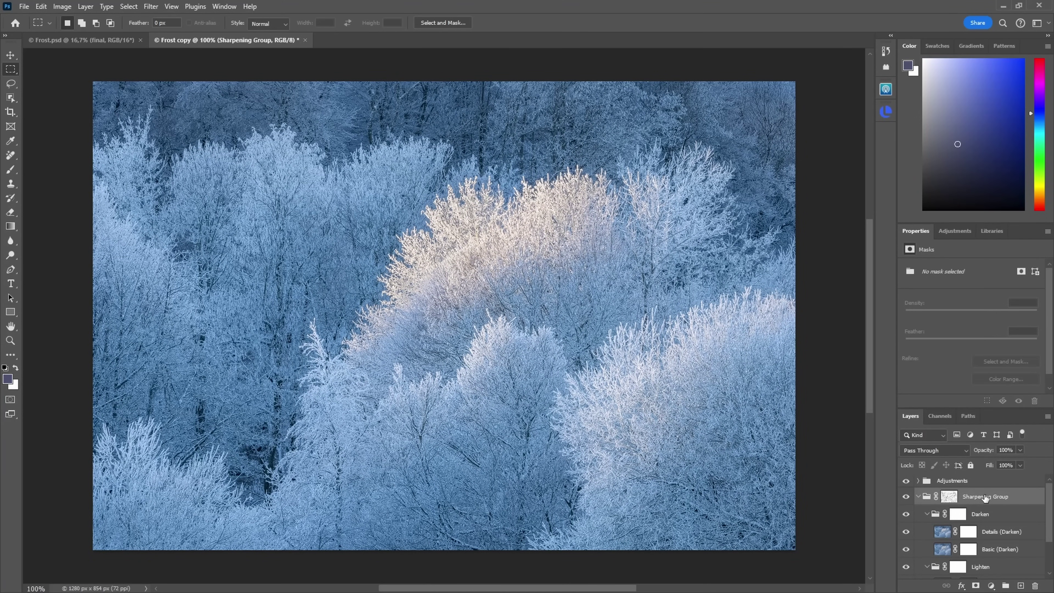
left_click(1019, 450)
left_click_drag(1004, 463, 1003, 463)
Step: Open Save for Web with Ctrl+Alt+Shift+S and raise JPEG quality from 50 to 56
left_click(550, 340)
key("ctrl+alt+shift+s")
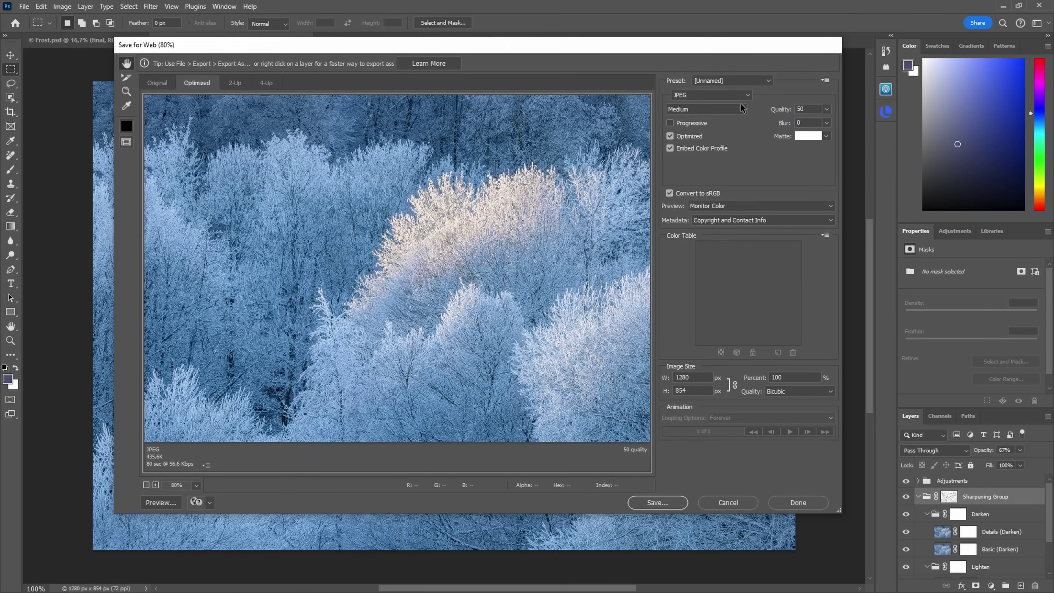
left_click(826, 109)
left_click_drag(802, 124, 804, 126)
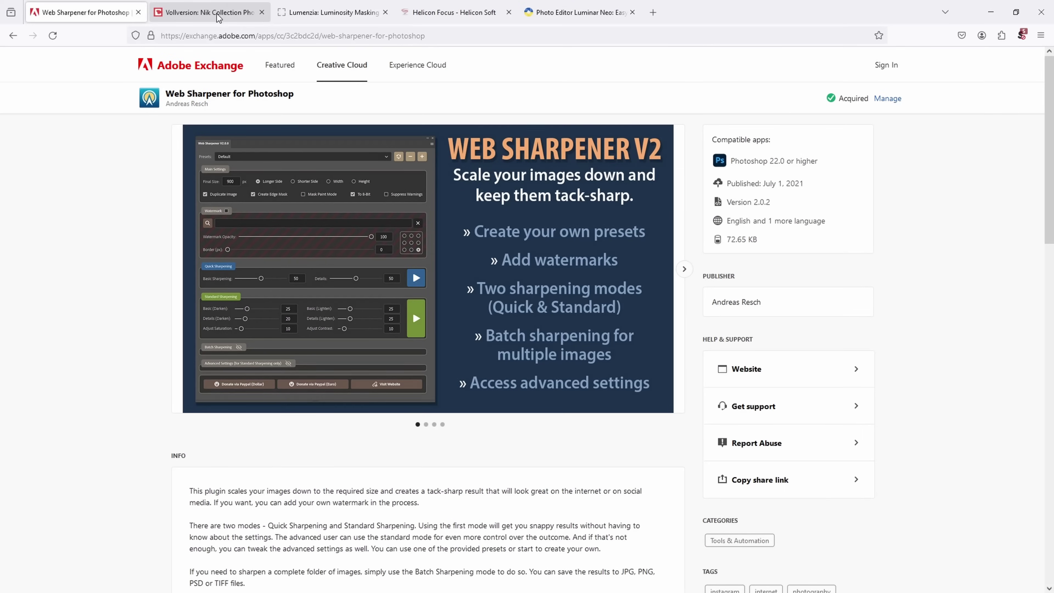
Step: On the Nik Collection download page, highlight the version number 1.2.11
left_click(216, 17)
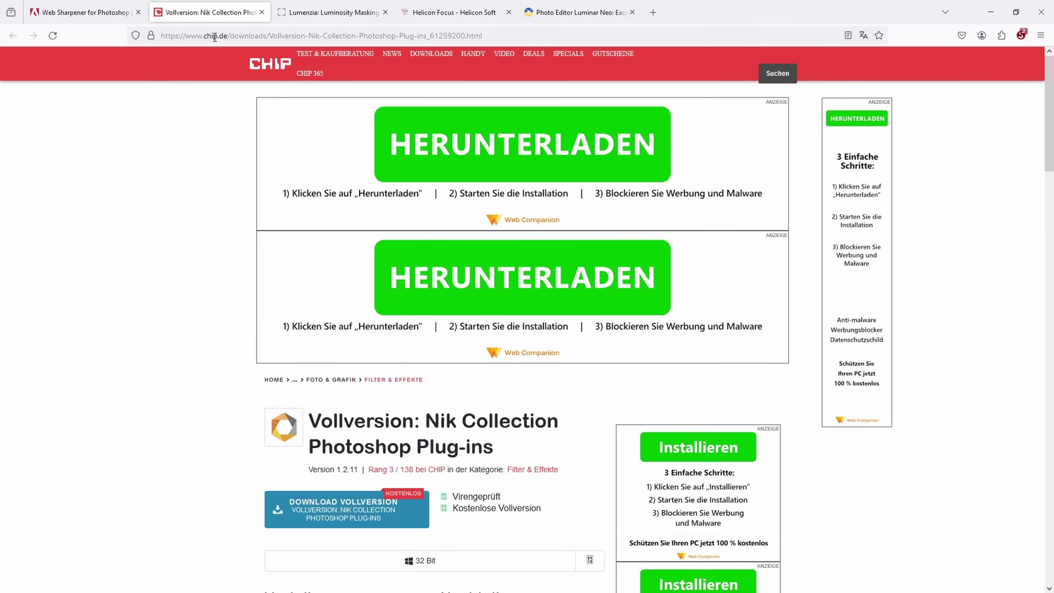
scroll(188, 282, "down", 4)
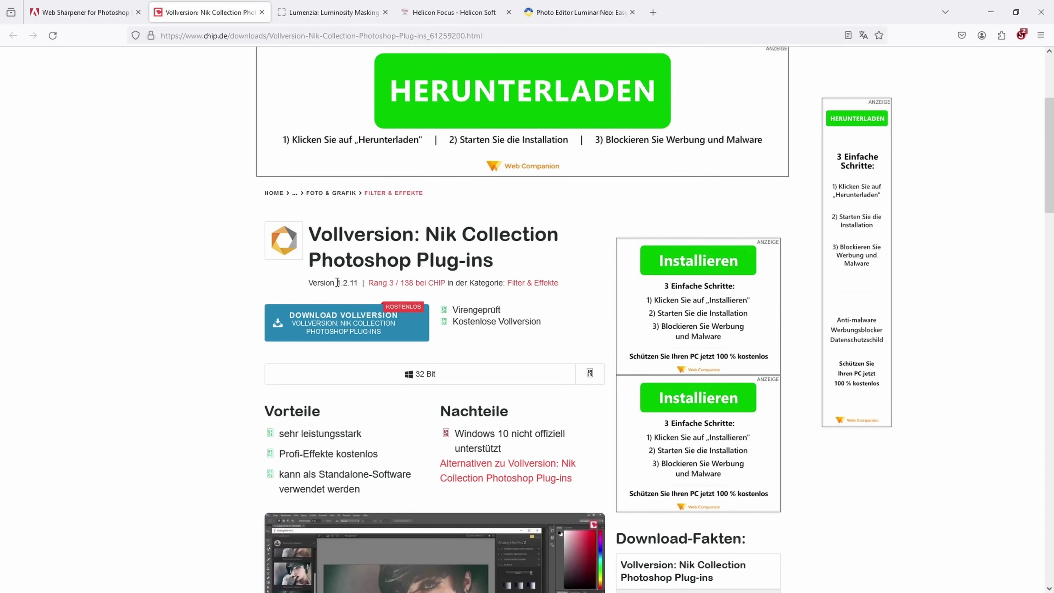
left_click_drag(337, 282, 358, 283)
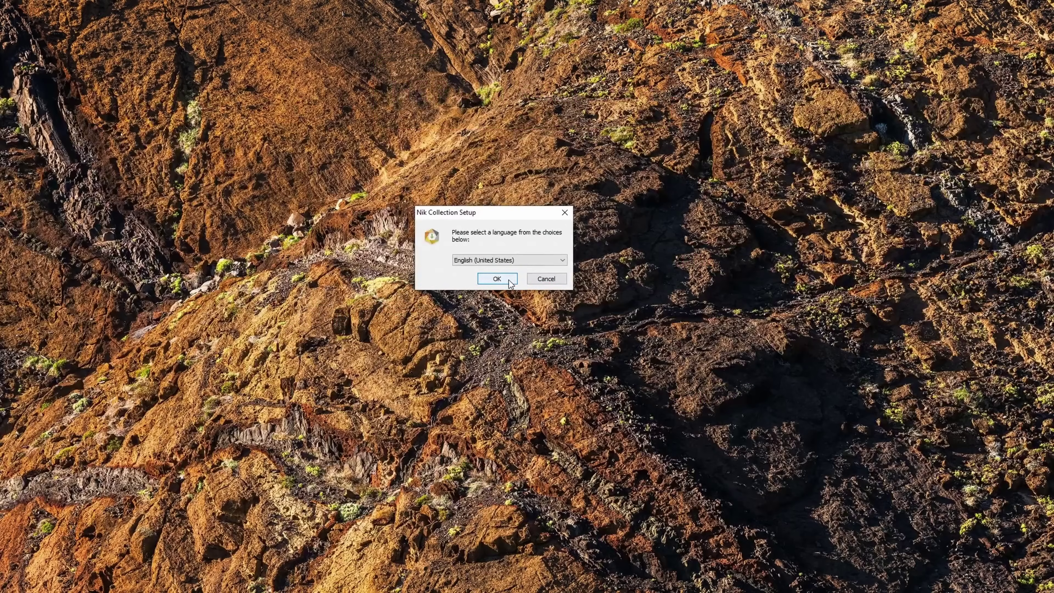
Step: Accept English as the setup language and the default install location, then begin adding a host
left_click(513, 282)
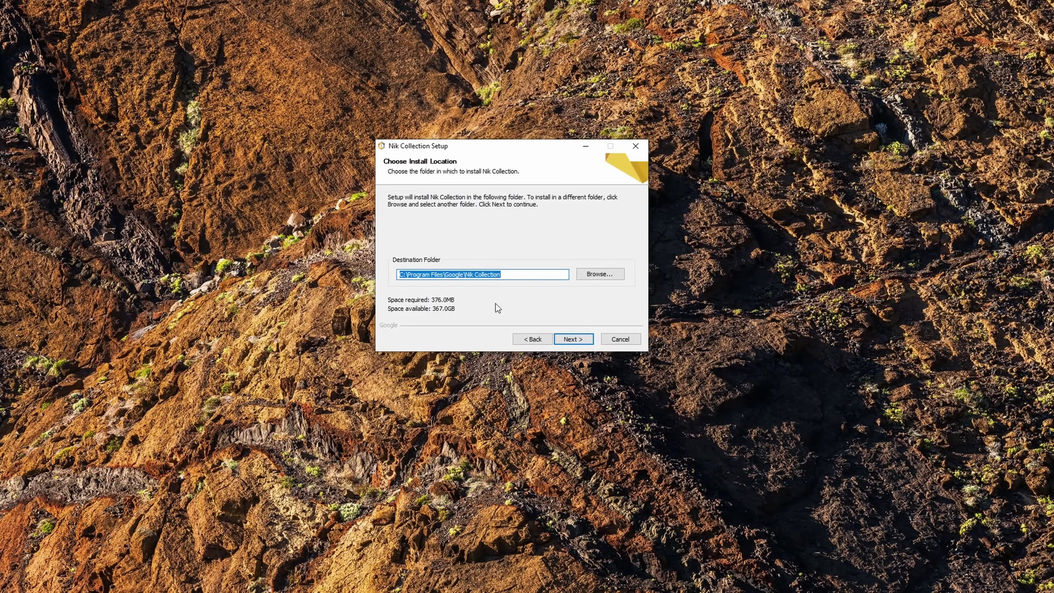
left_click(573, 339)
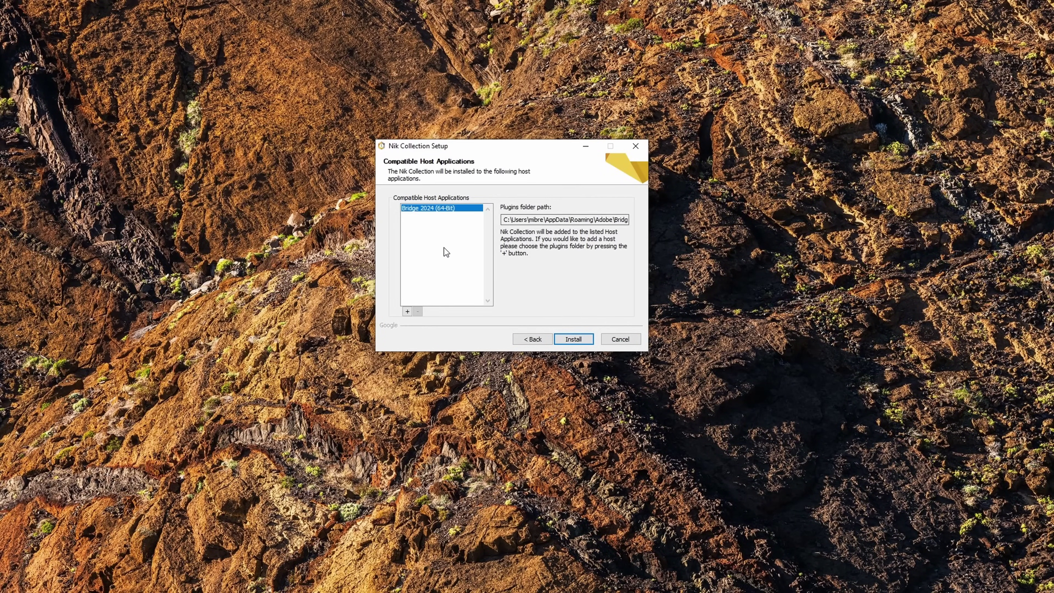
left_click(407, 312)
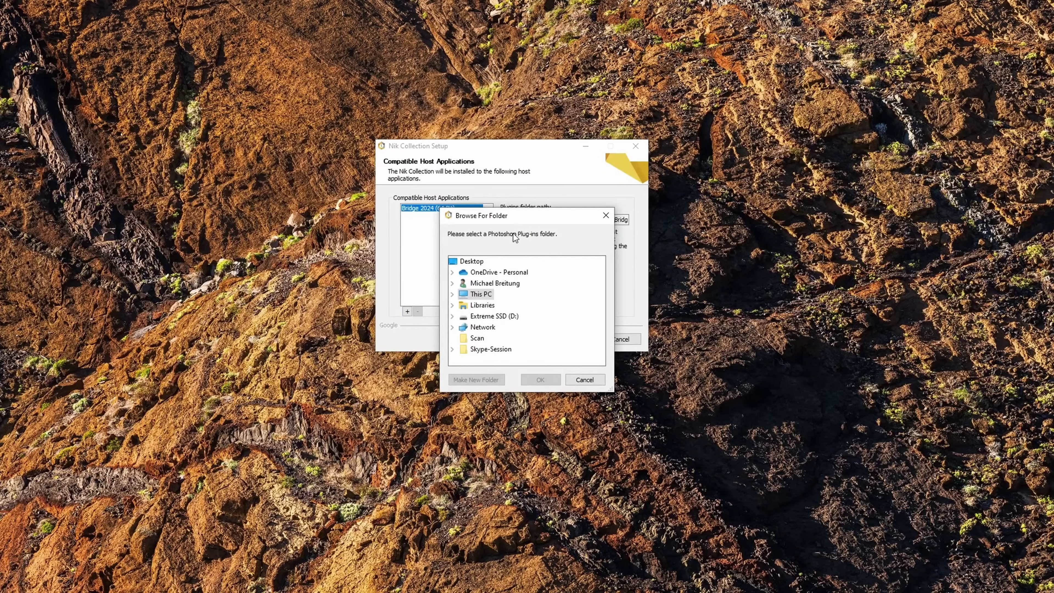
Step: Point the new host at C:\Program Files\Adobe\Adobe Photoshop 2024\Plug-ins and confirm
left_click_drag(528, 218, 540, 167)
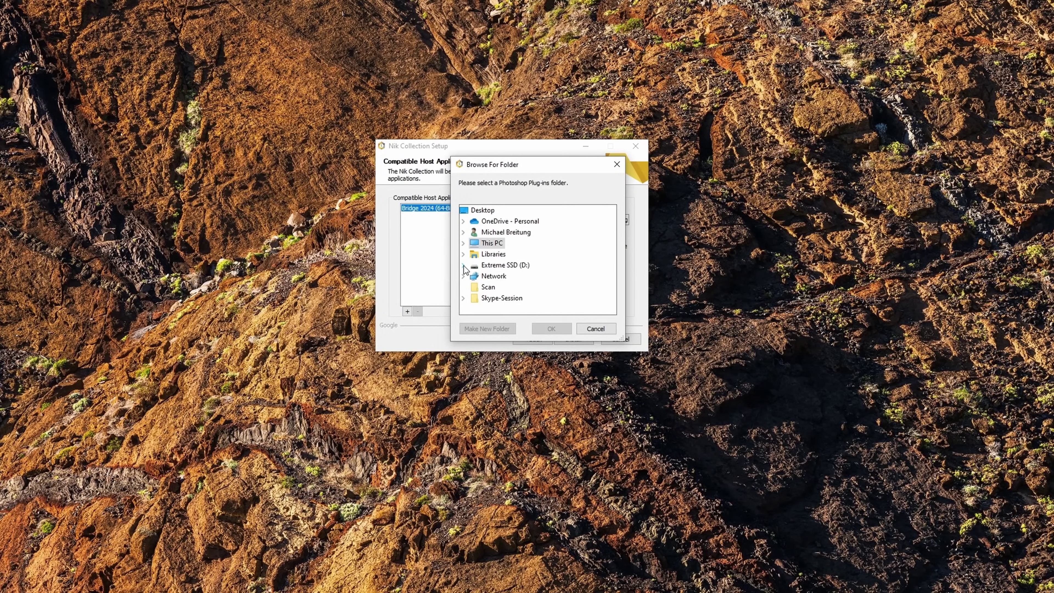
left_click(463, 243)
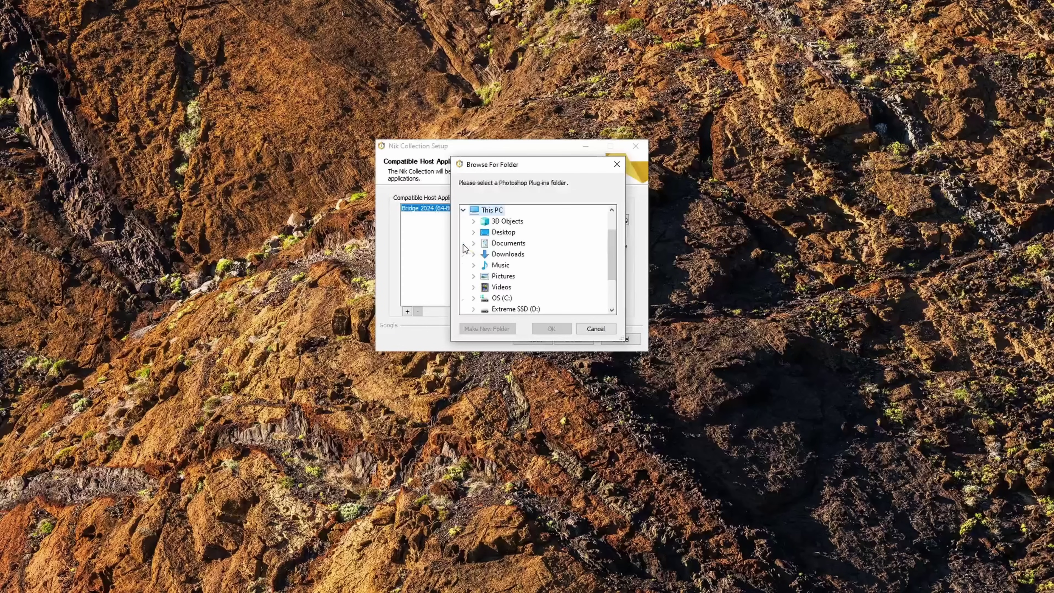
left_click(474, 297)
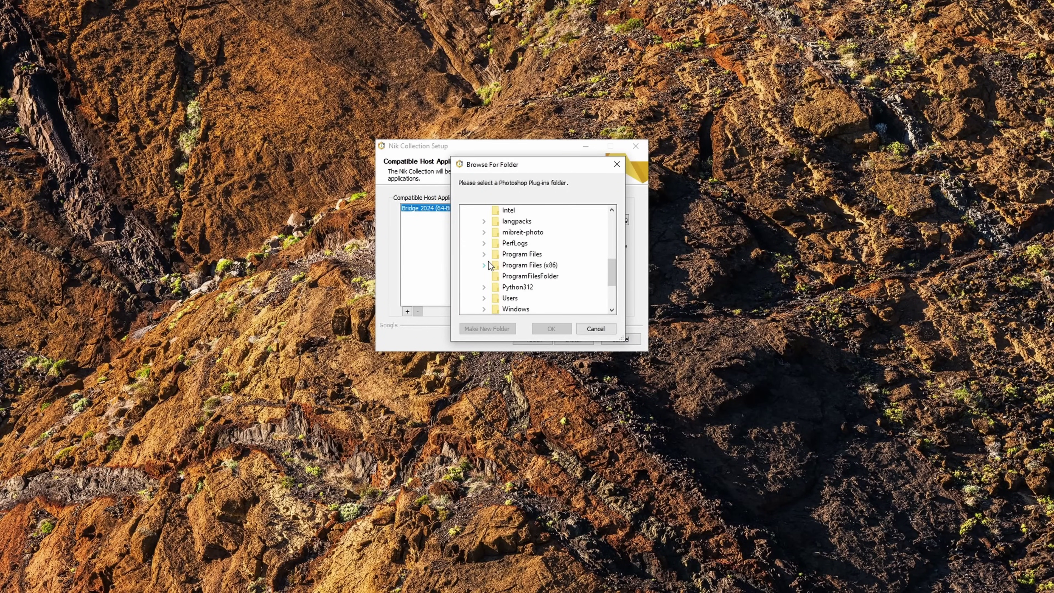
left_click(484, 258)
left_click(495, 221)
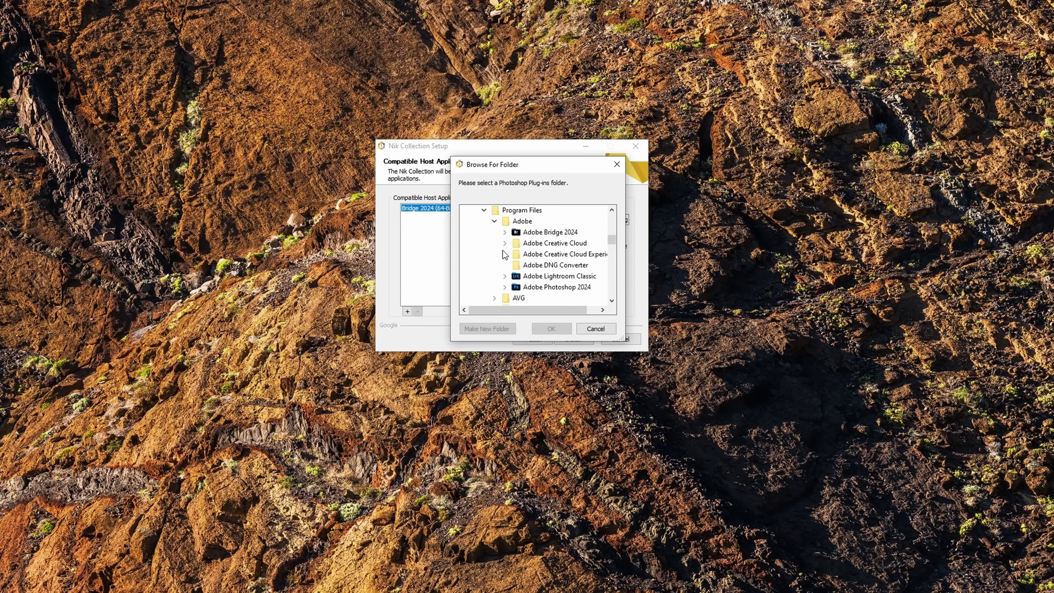
left_click(505, 287)
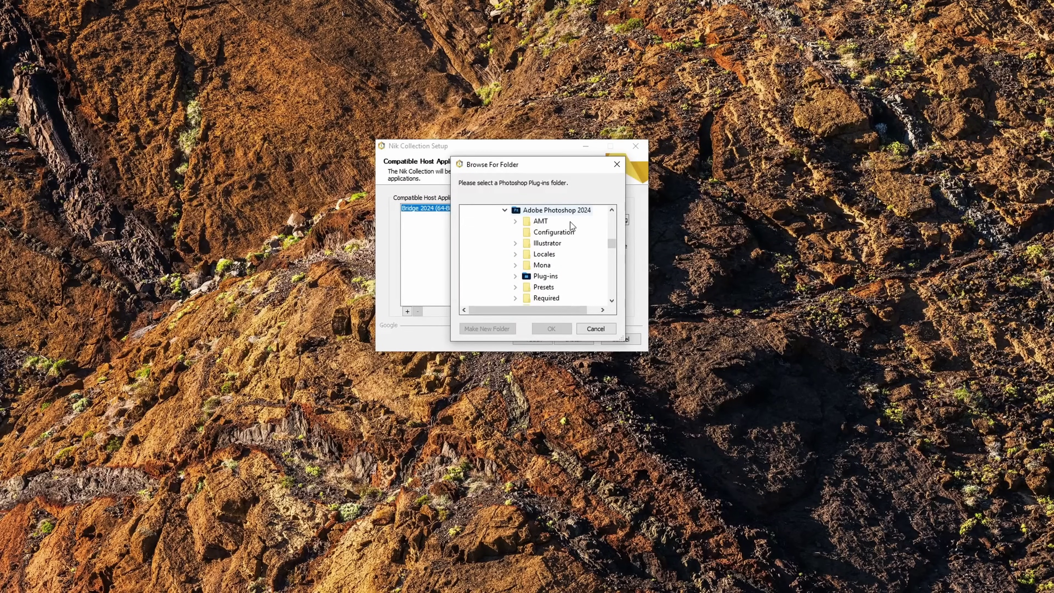
double_click(545, 275)
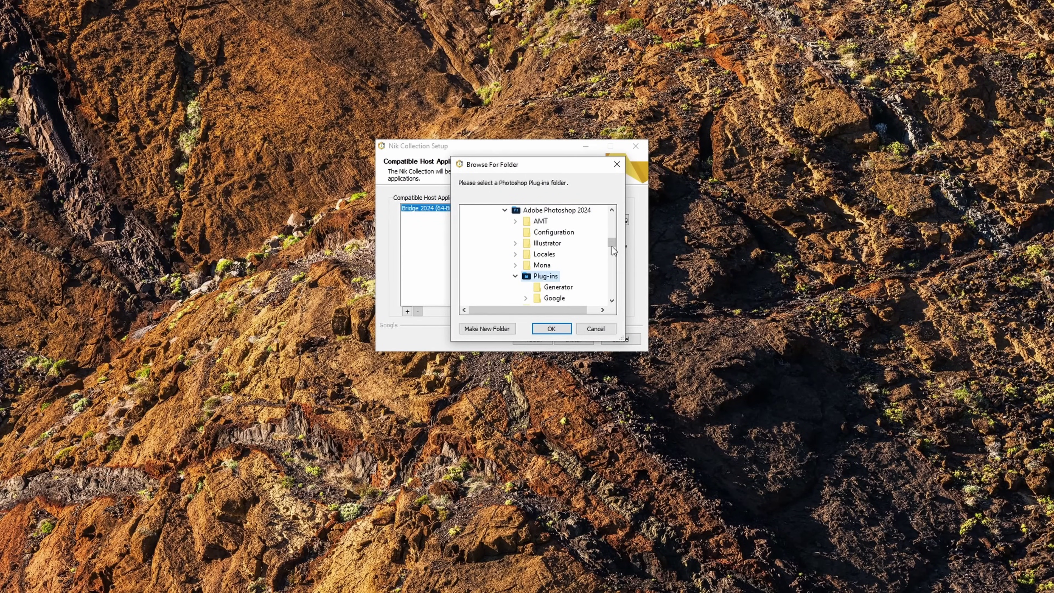
scroll(613, 251, "down", 1)
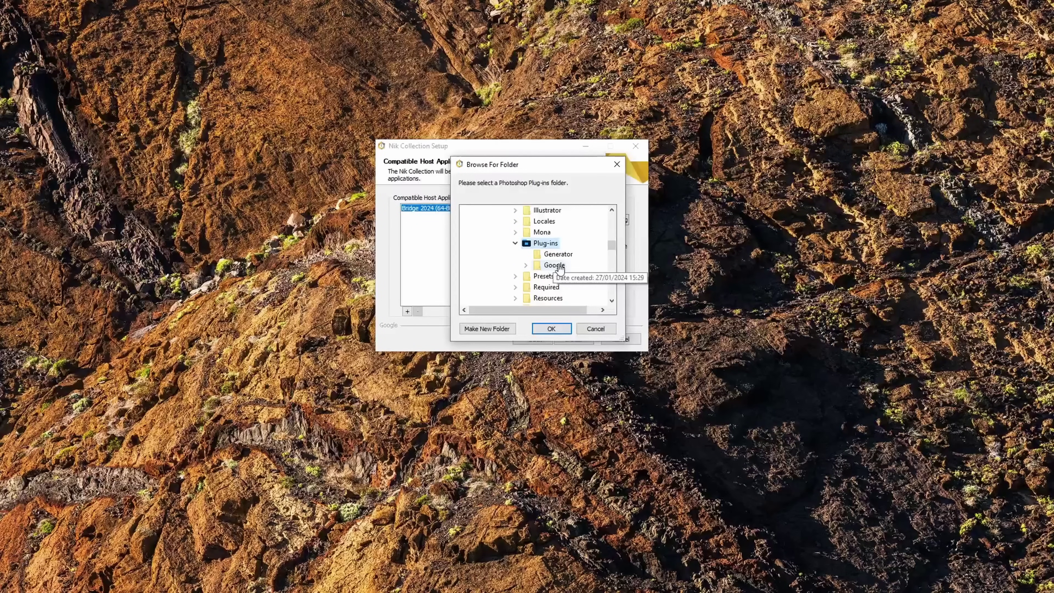
left_click(545, 266)
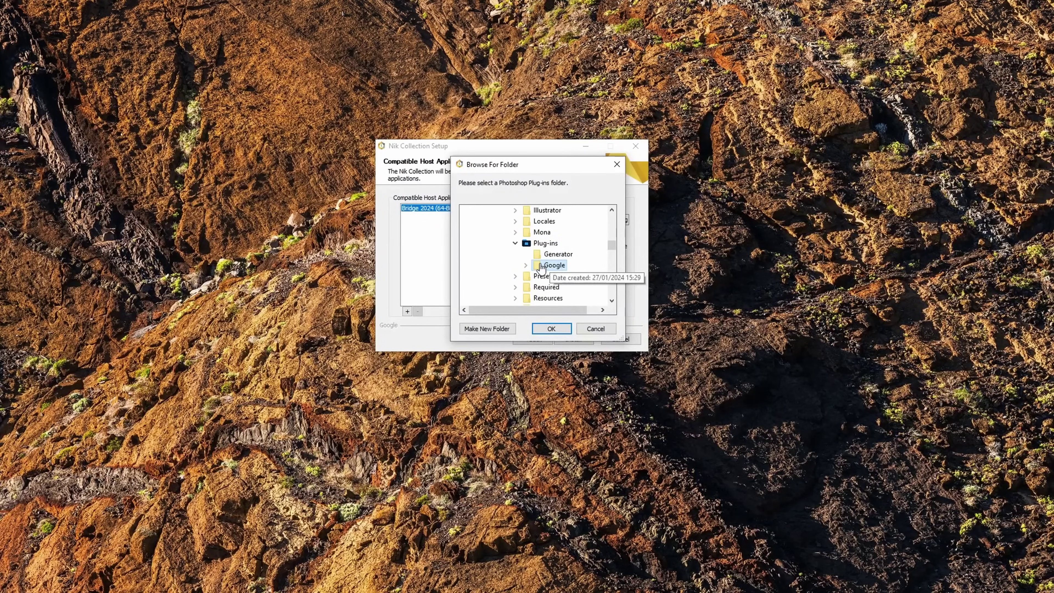
left_click(542, 329)
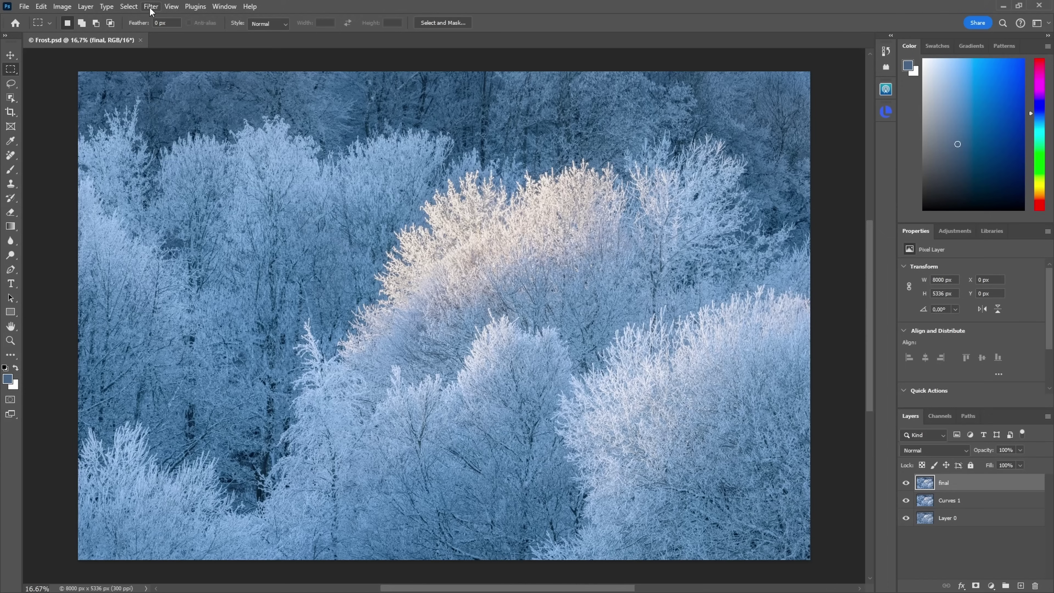
Step: Launch Color Efex Pro 4 from Filter > Nik Collection on Frost.psd
left_click(150, 7)
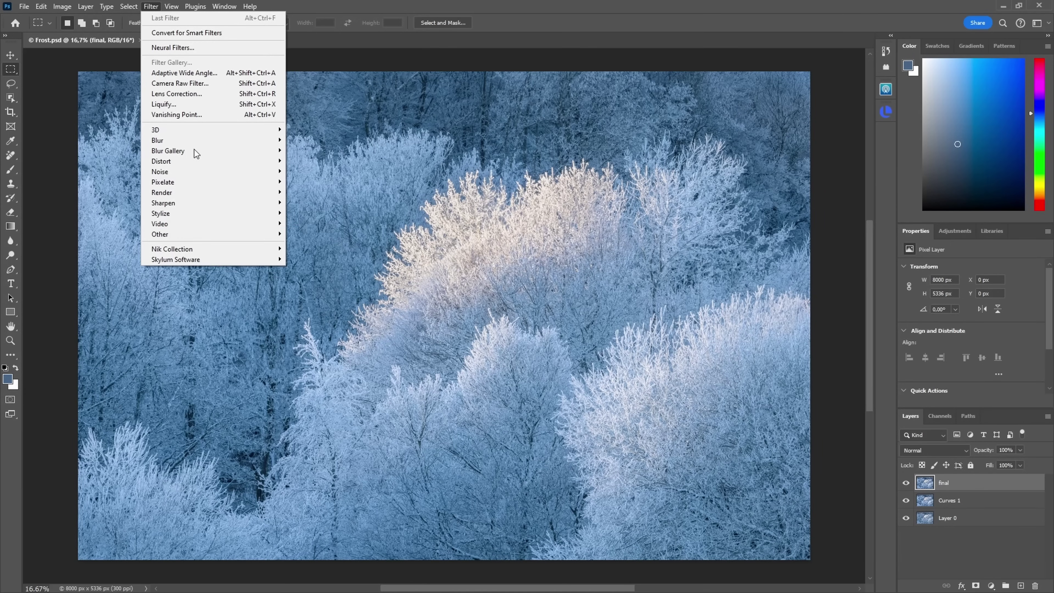
mouse_move(206, 247)
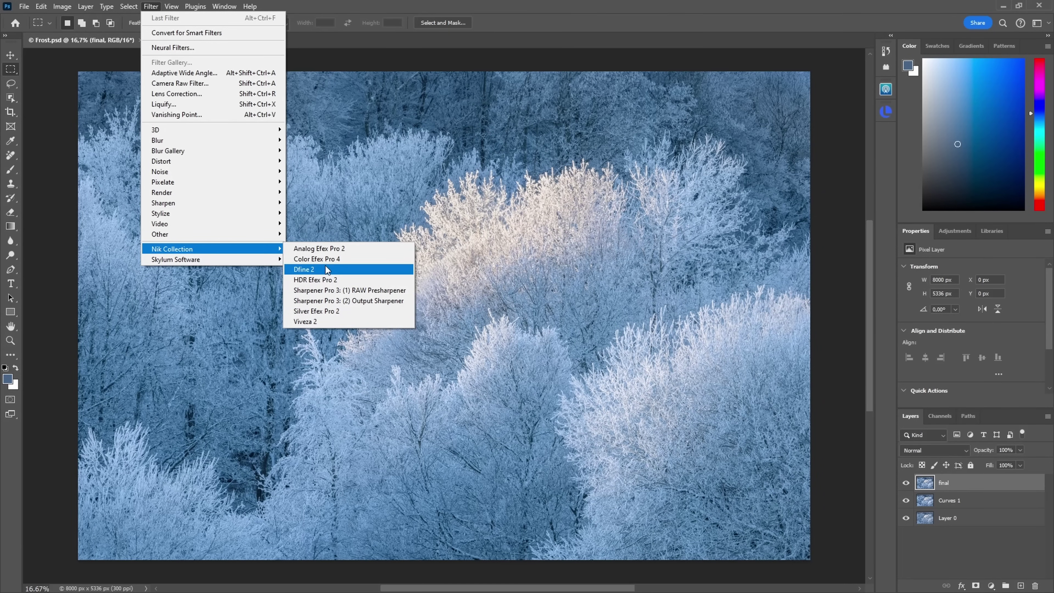
left_click(332, 259)
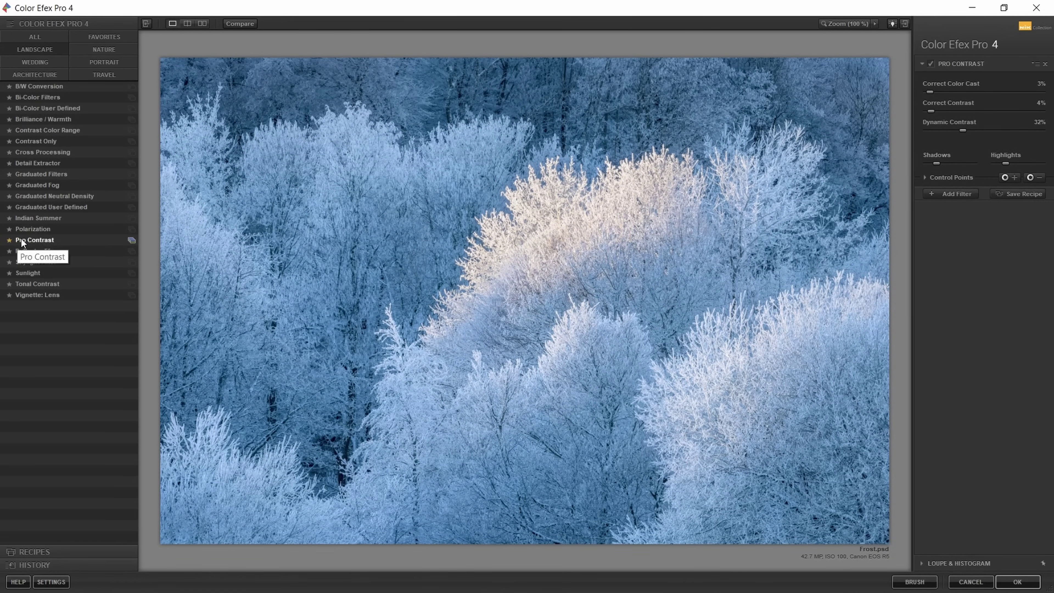
Step: Favourite Polarization and Contrast Color Range, and expand Pro Contrast's Control Points settings
left_click(9, 229)
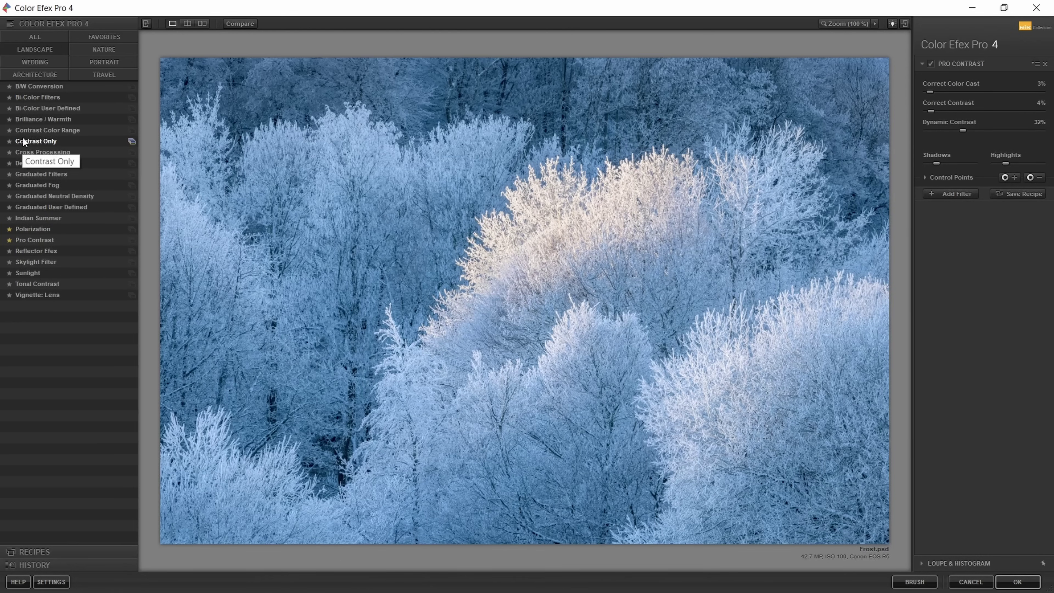
left_click(10, 130)
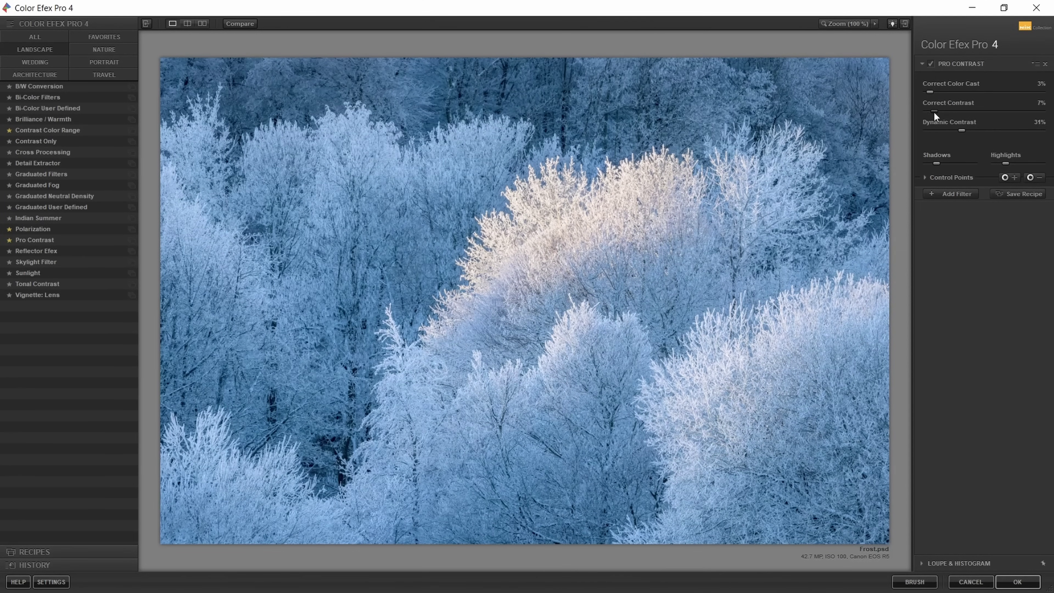
mouse_move(934, 163)
mouse_move(998, 161)
left_click(925, 177)
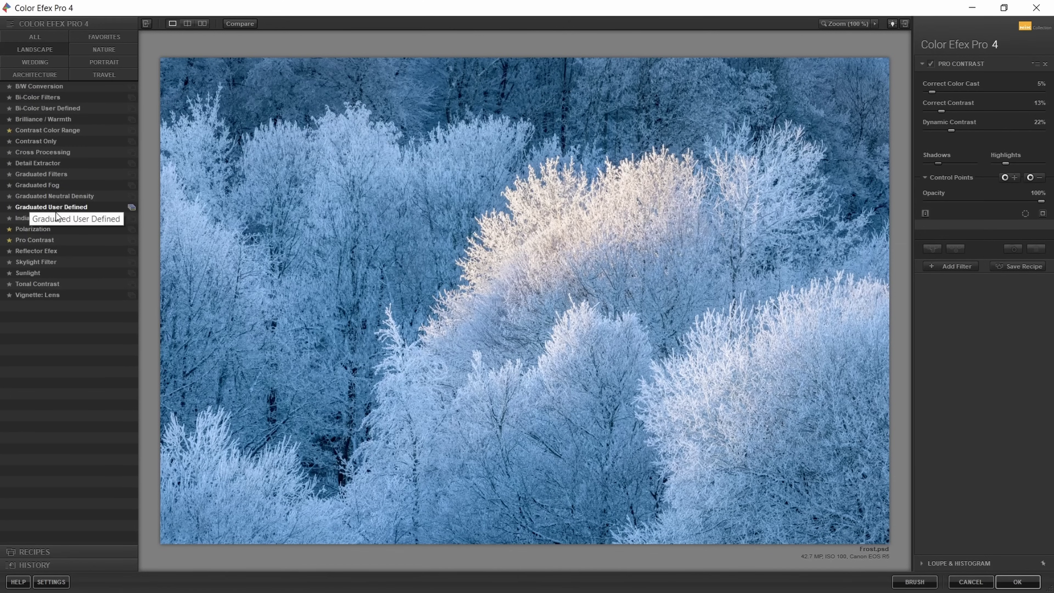
Step: Place a control point on the sunlit trees, shift it left, and raise contrast correction to 29%
left_click(1013, 177)
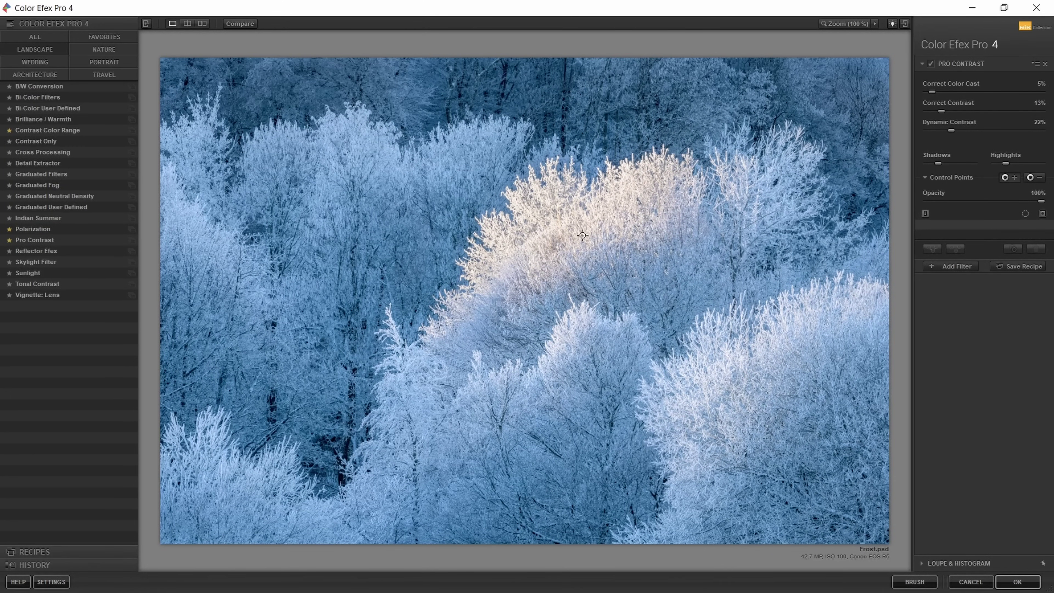
left_click(578, 235)
left_click_drag(576, 237, 319, 380)
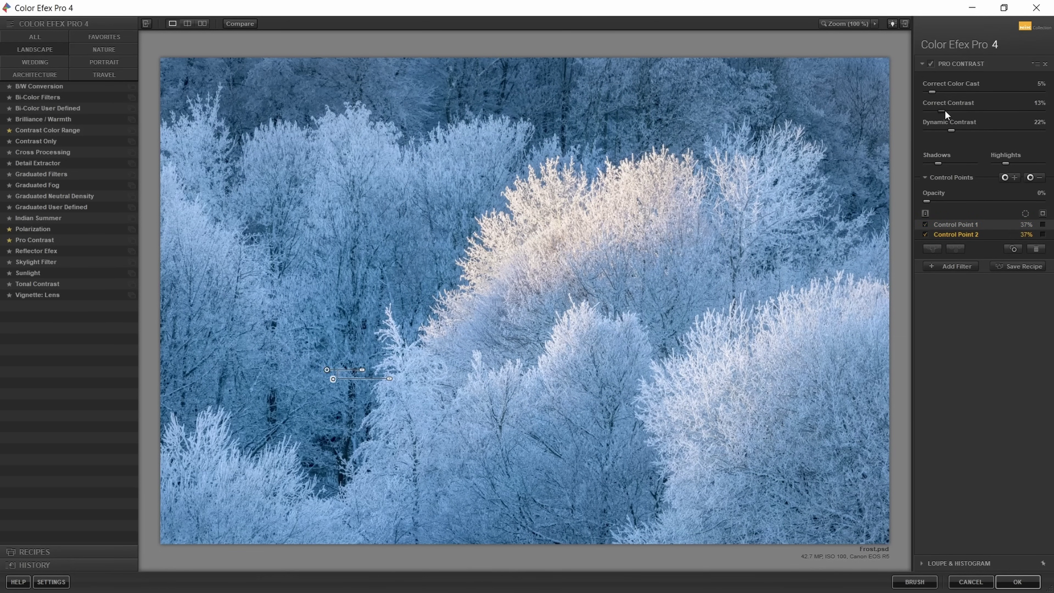
mouse_move(942, 111)
left_mouse_down()
mouse_move(982, 110)
mouse_move(950, 117)
left_mouse_up()
Step: Lower the first control point's strength to 24% and drop contrast correction to 0%
left_click(626, 241)
left_click_drag(660, 241, 654, 241)
left_click(326, 370)
left_click_drag(950, 110, 925, 112)
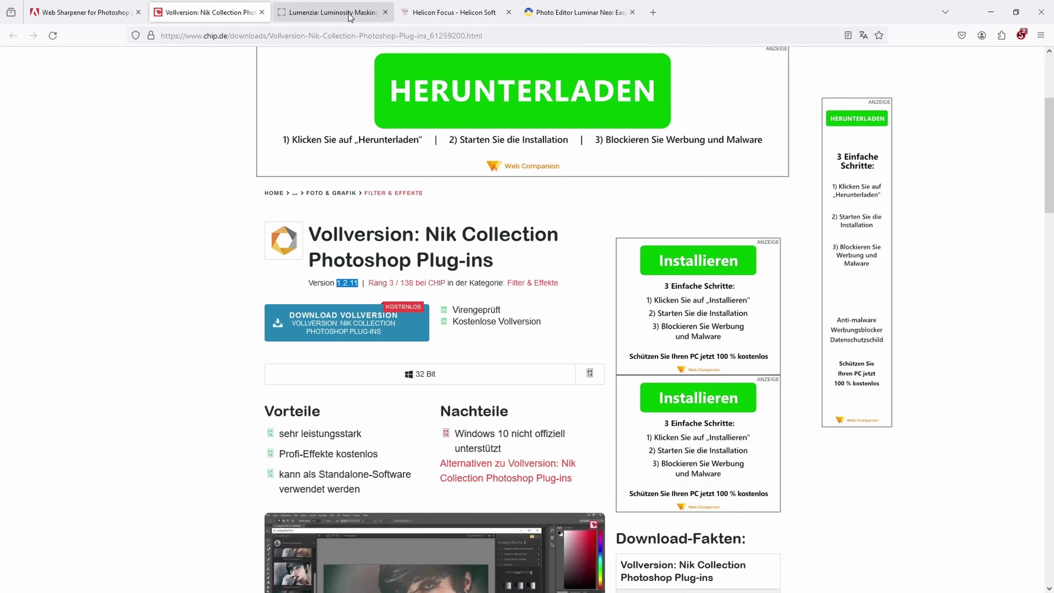
Step: Show the Lumenzia bundle pricing, with Lumenzia alone at $39.99
left_click(350, 16)
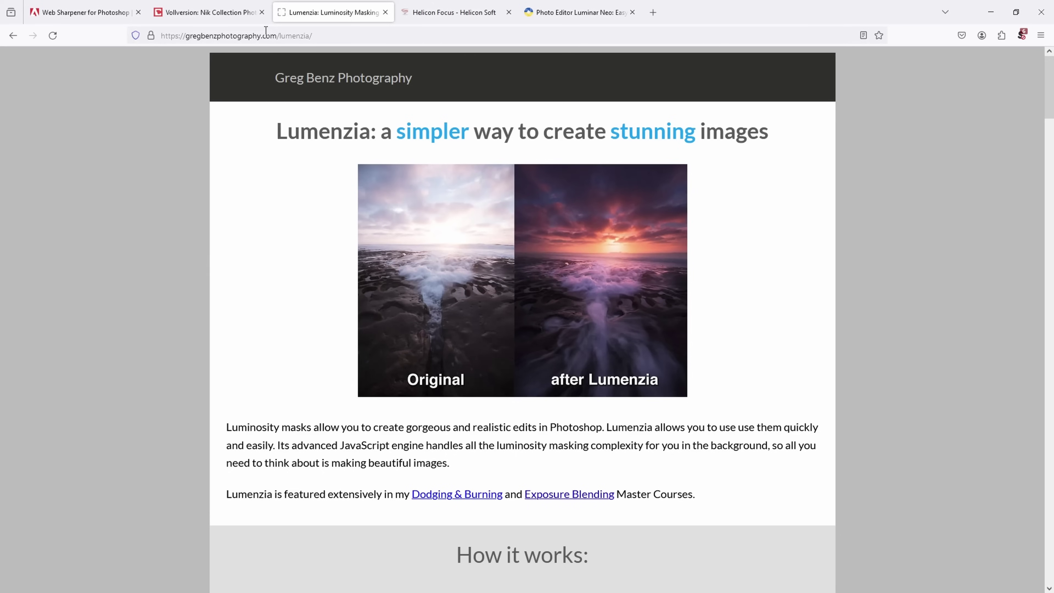
scroll(315, 211, "down", 10)
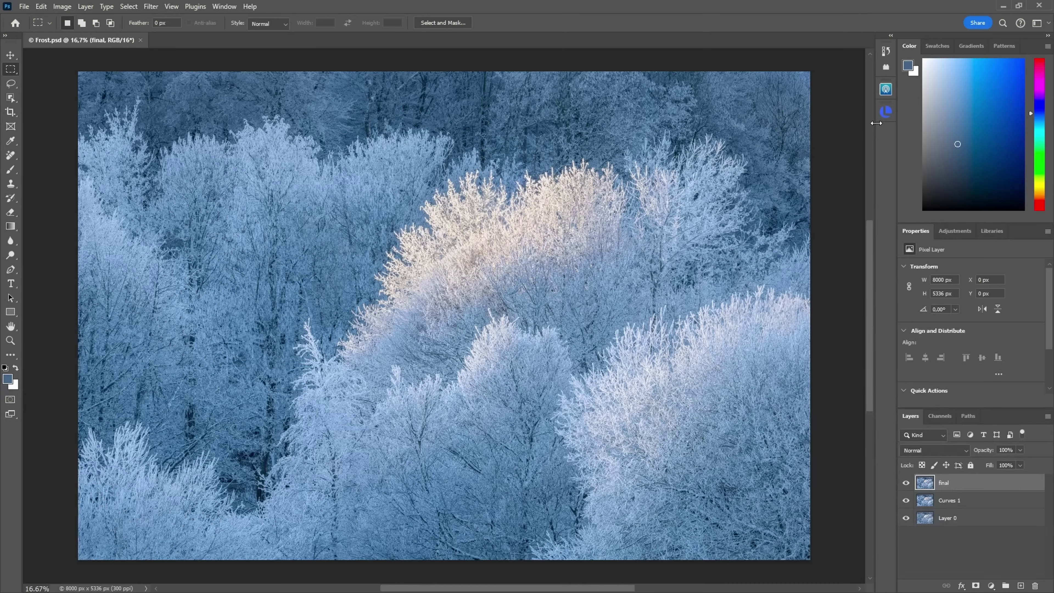
Step: Open the Lumenzia v11.6.3 panel from the dock over Frost.psd
left_click(885, 115)
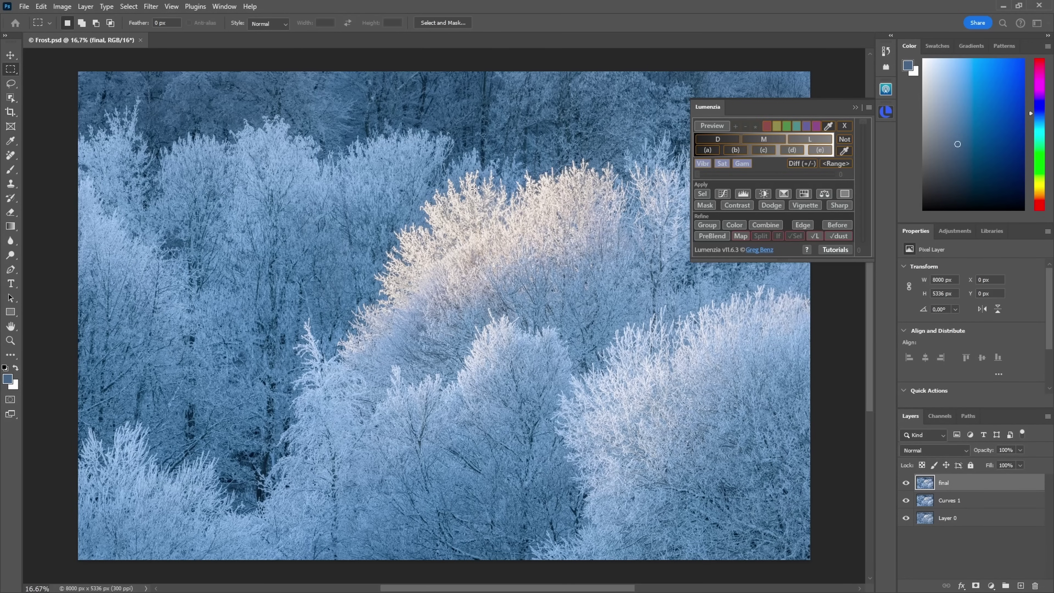
Step: Preview a Lumenzia lights mask at precision 2.5, declining the update offer, to isolate the brightest treetops
left_click(820, 140)
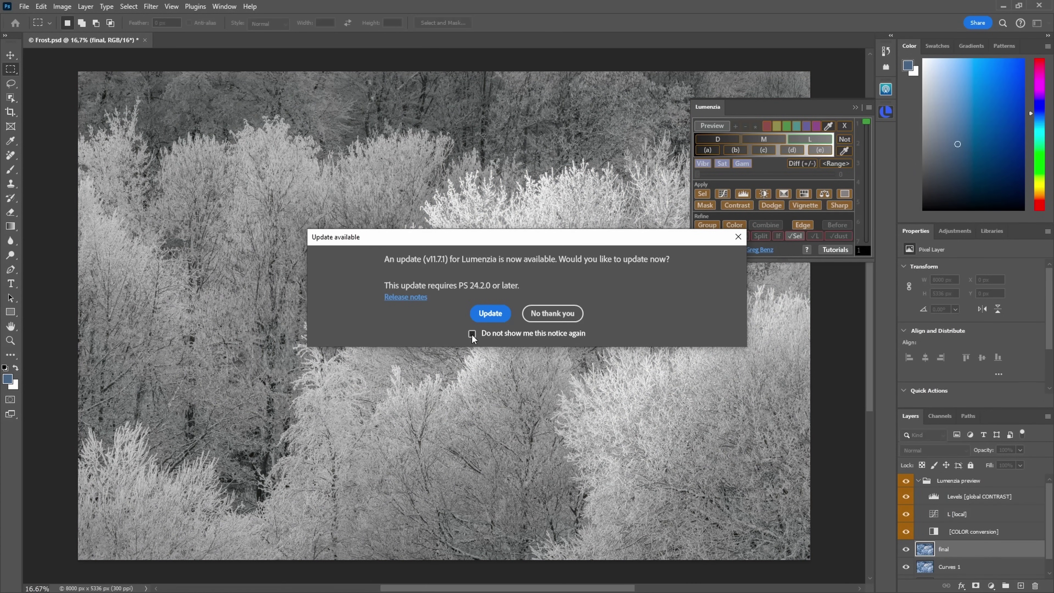
left_click(552, 313)
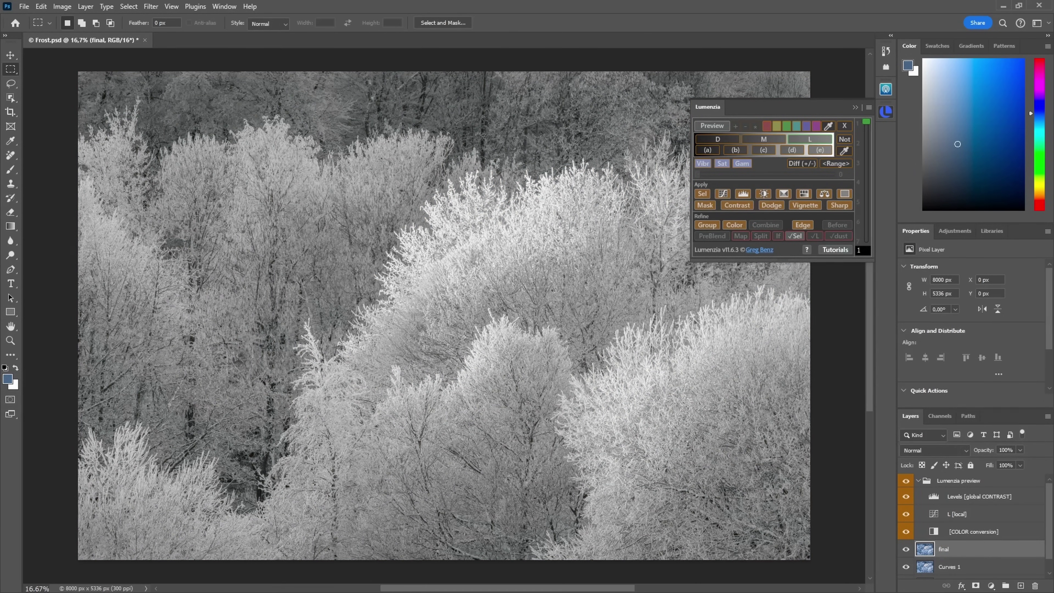
scroll(603, 260, "down", 1)
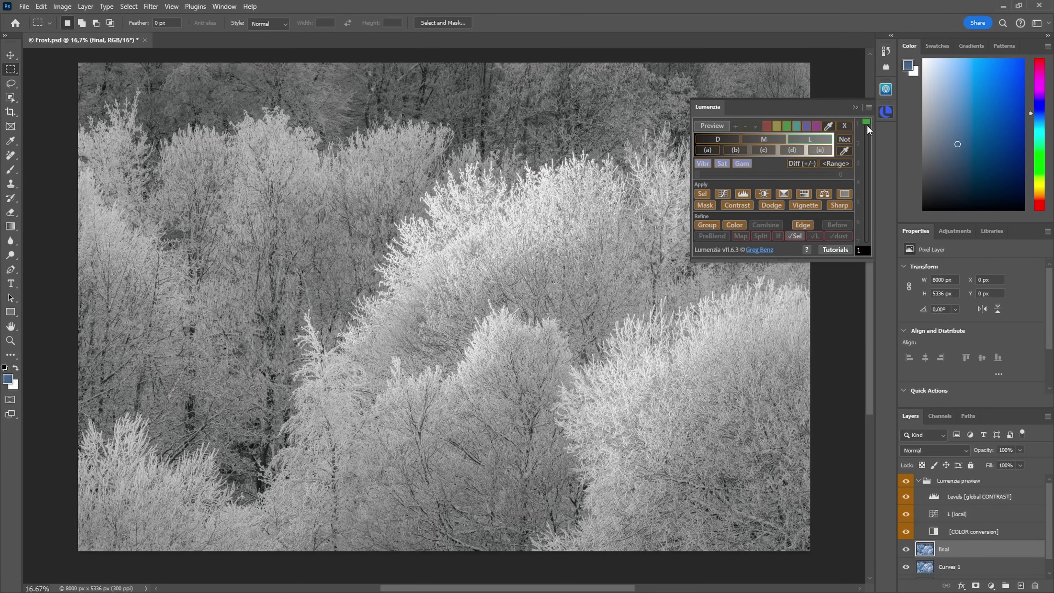
left_click_drag(868, 122, 866, 153)
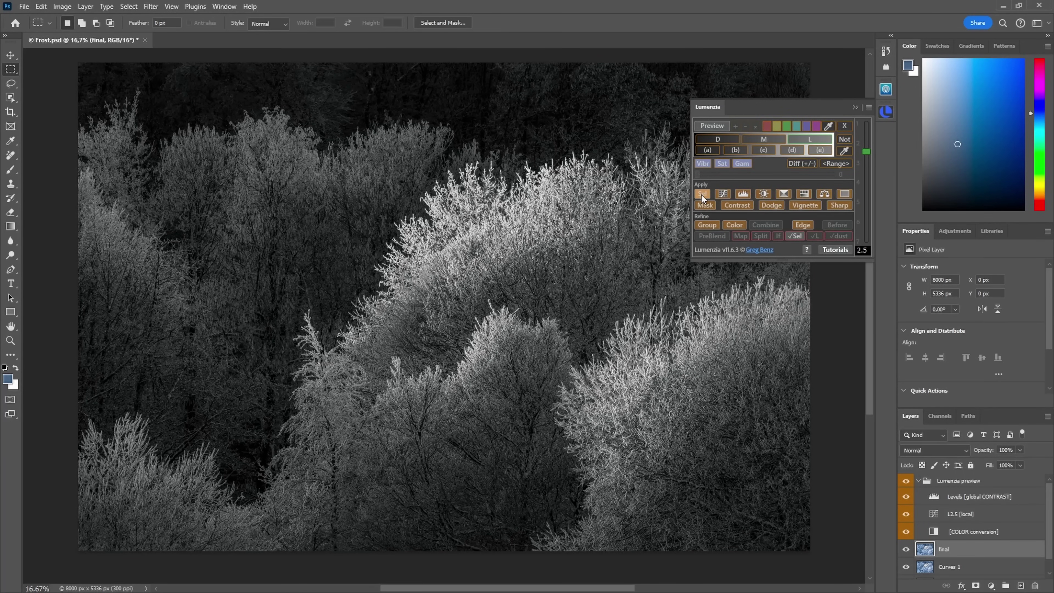
Step: Create the L2.5 Curves layer, lift its RGB curve and pull a low point slightly down
left_click(725, 192)
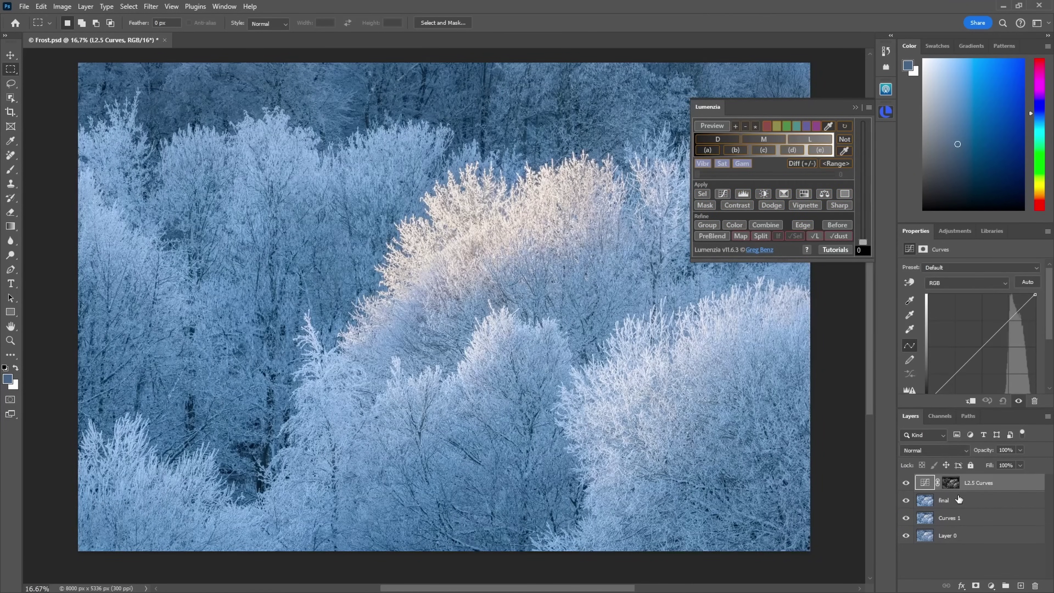
left_click(951, 483, "alt")
left_click(951, 483, "alt")
left_click(924, 483)
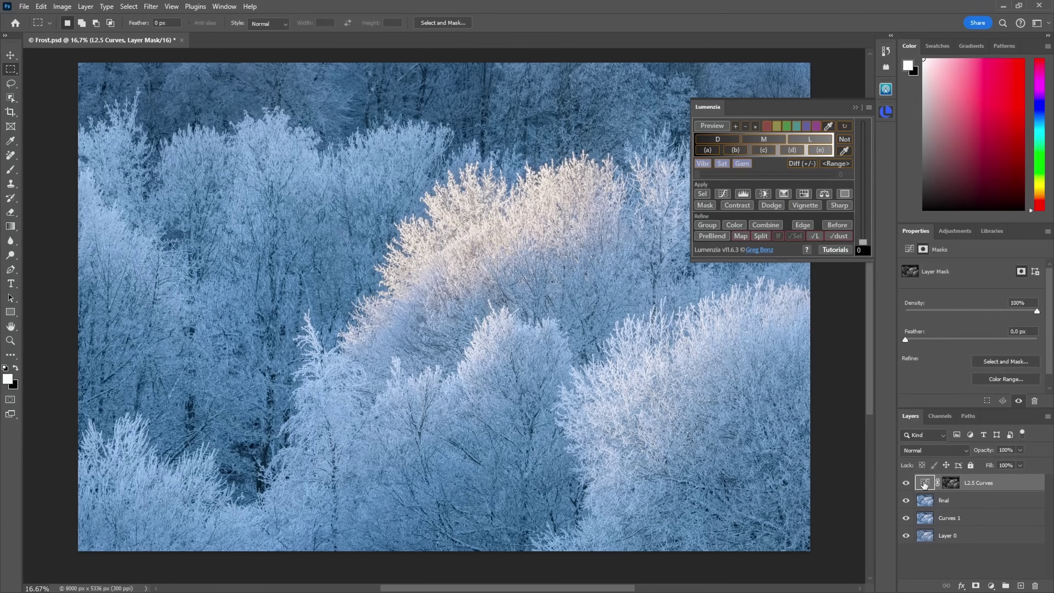
mouse_move(1002, 324)
left_mouse_down()
mouse_move(1012, 354)
mouse_move(993, 324)
left_mouse_up()
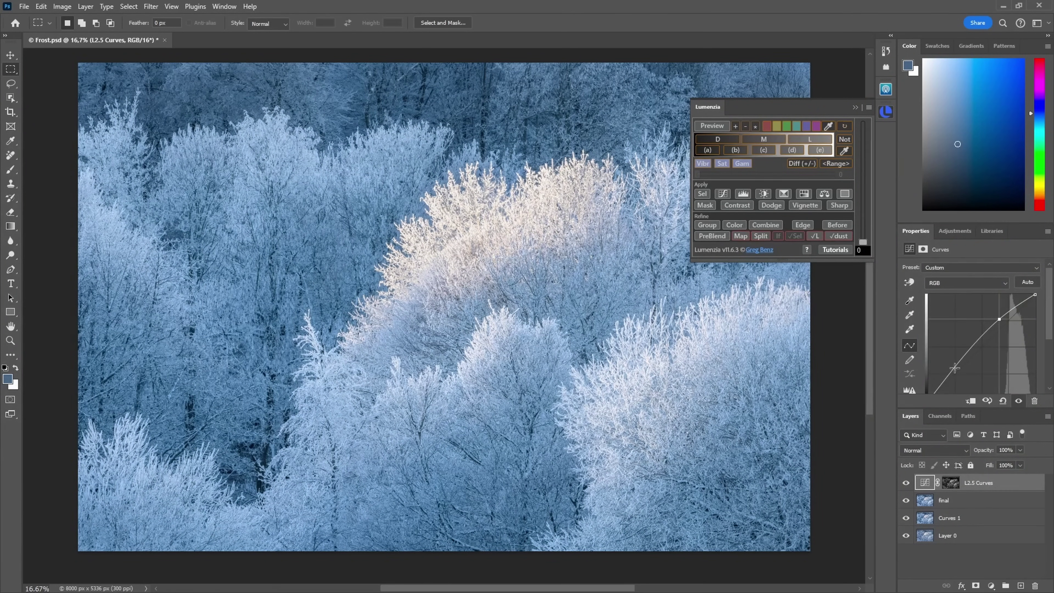
left_click_drag(951, 365, 954, 372)
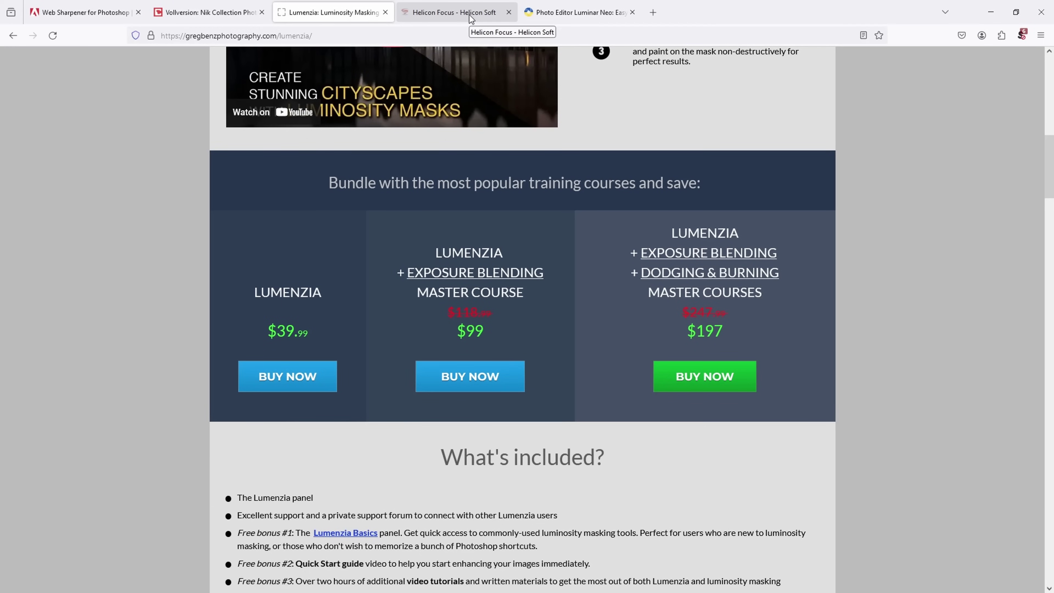
Step: Switch to the Helicon Focus - Helicon Soft browser tab
left_click(472, 19)
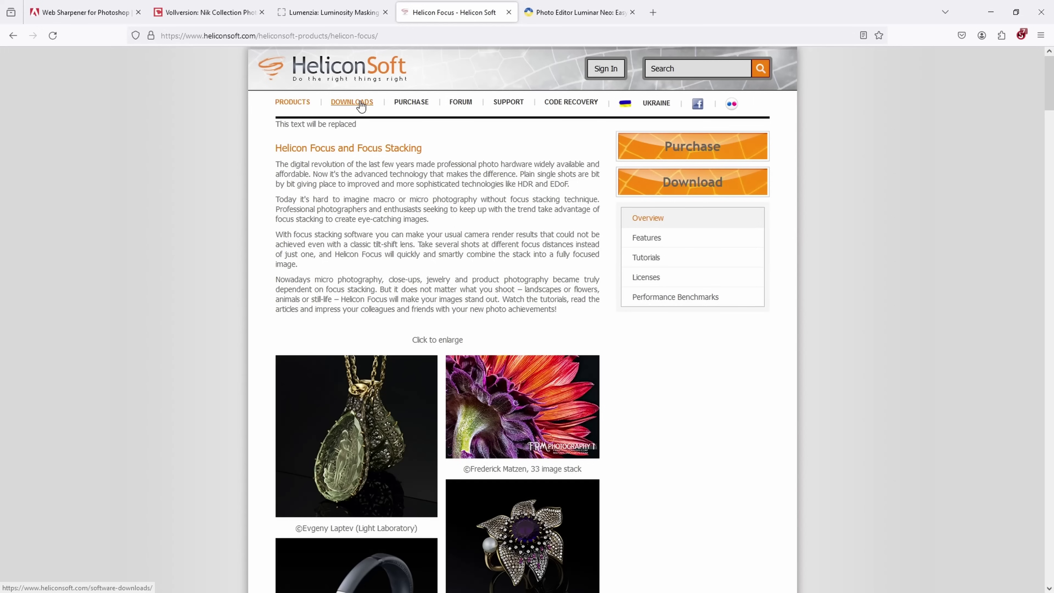
left_click(410, 106)
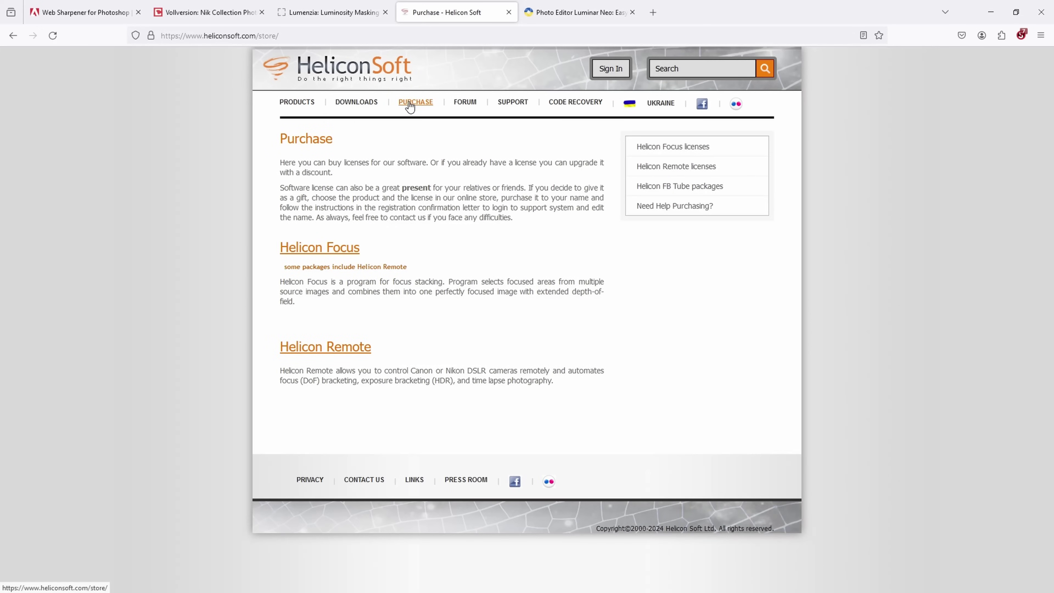
left_click(327, 242)
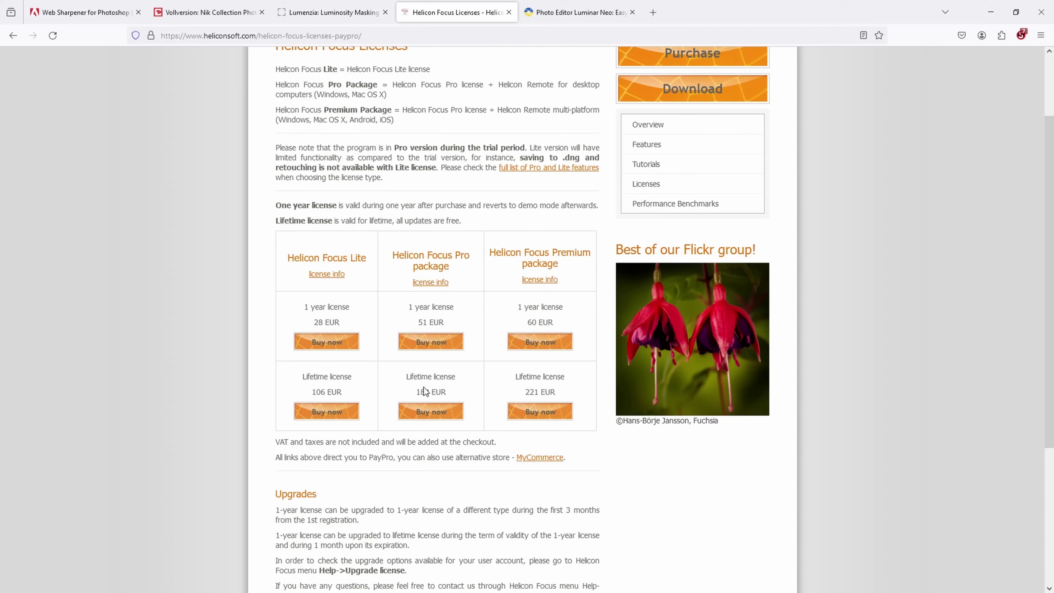
scroll(424, 391, "down", 2)
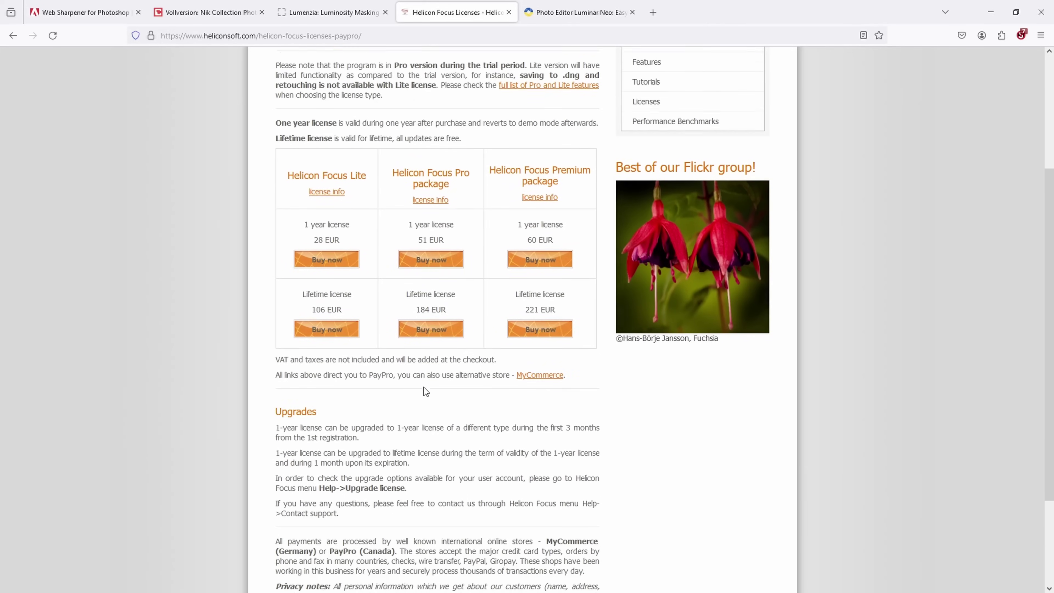
scroll(424, 390, "up", 2)
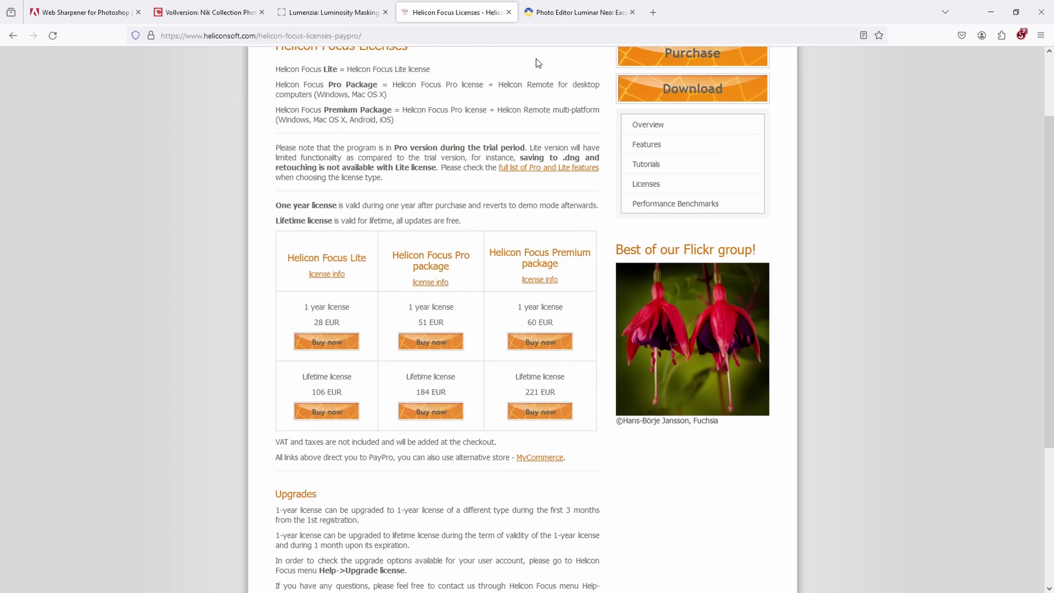
Step: Review the skylum.com Luminar Neo pricing plans, then minimize Firefox to return to Photoshop
left_click(578, 13)
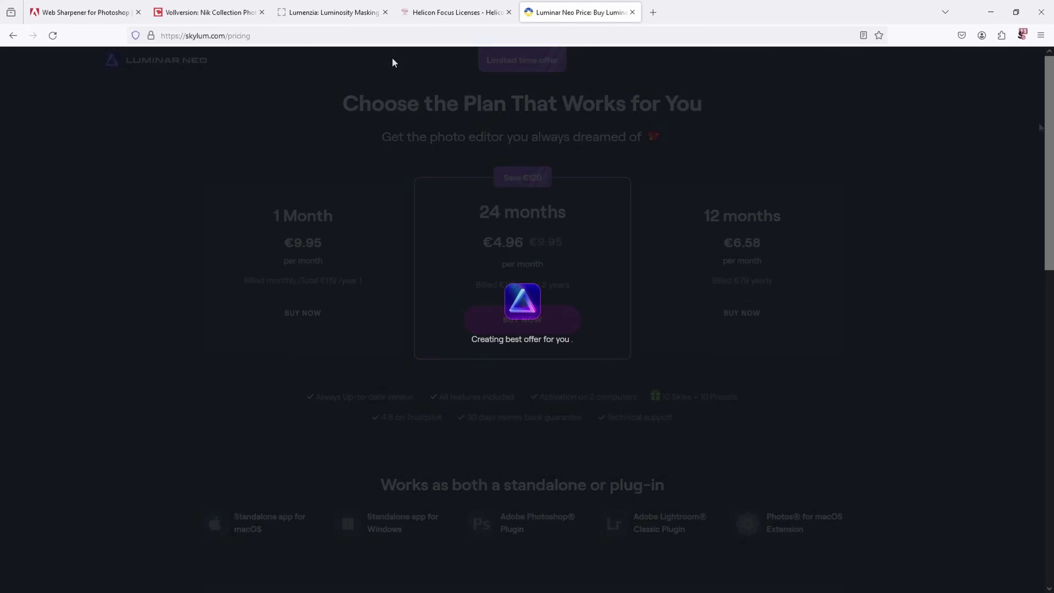
mouse_move(1039, 124)
left_mouse_down()
mouse_move(1039, 223)
mouse_move(1040, 104)
left_mouse_up()
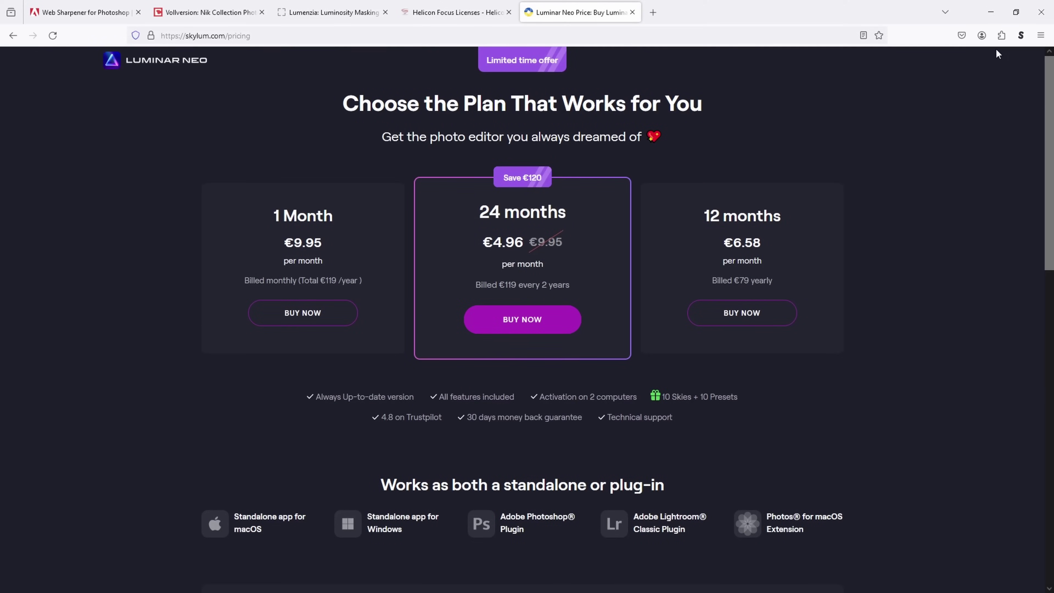
left_click(994, 16)
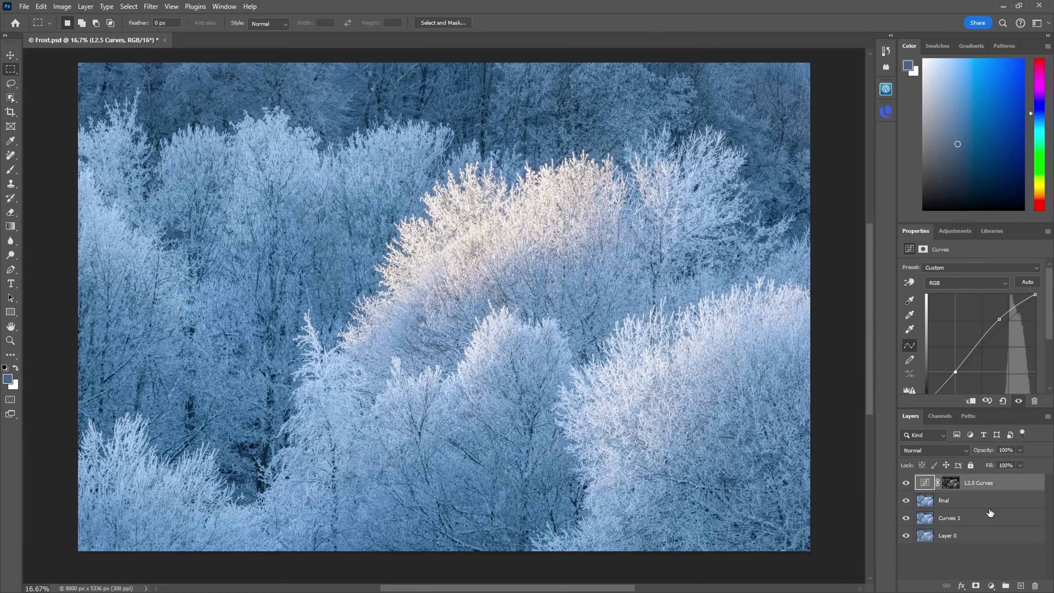
Step: Stamp visible layers into Layer 1 with Ctrl+Alt+Shift+E and send it to Luminar Neo via Filter > Skylum Software
key("ctrl+shift+alt+e")
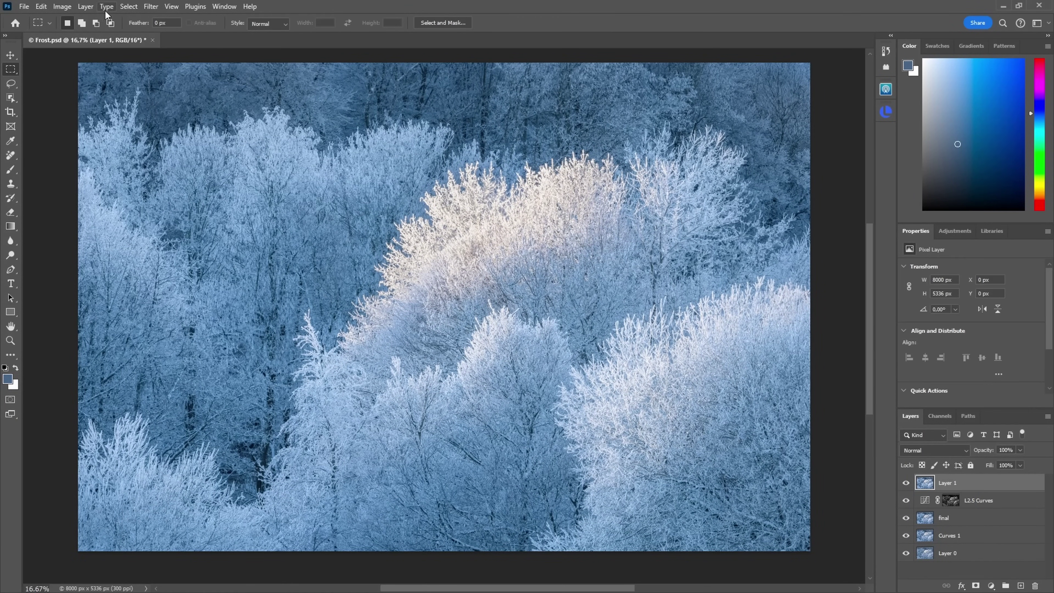
left_click(151, 6)
mouse_move(186, 259)
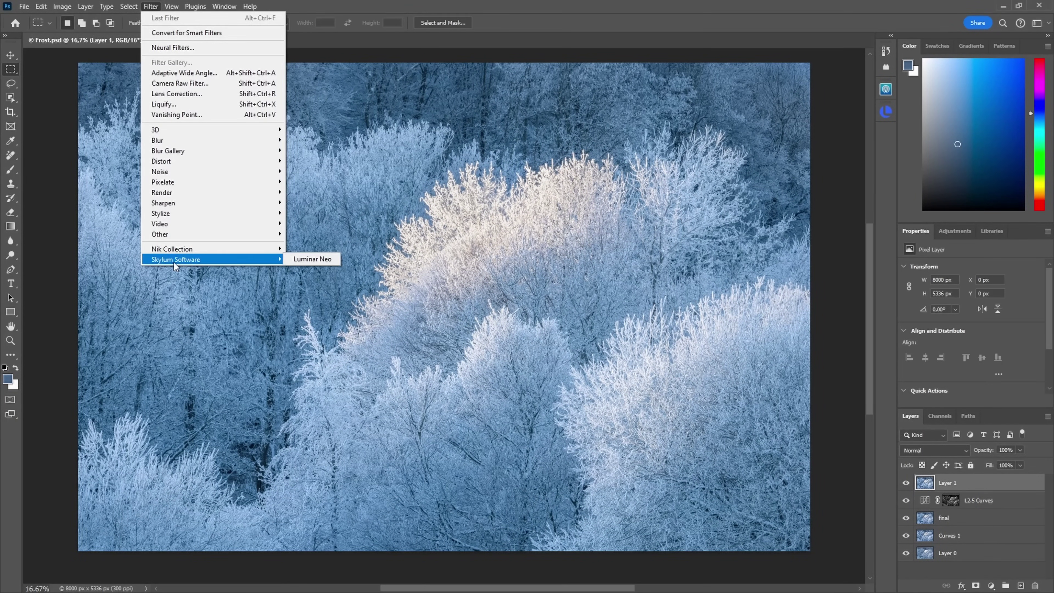
left_click(316, 259)
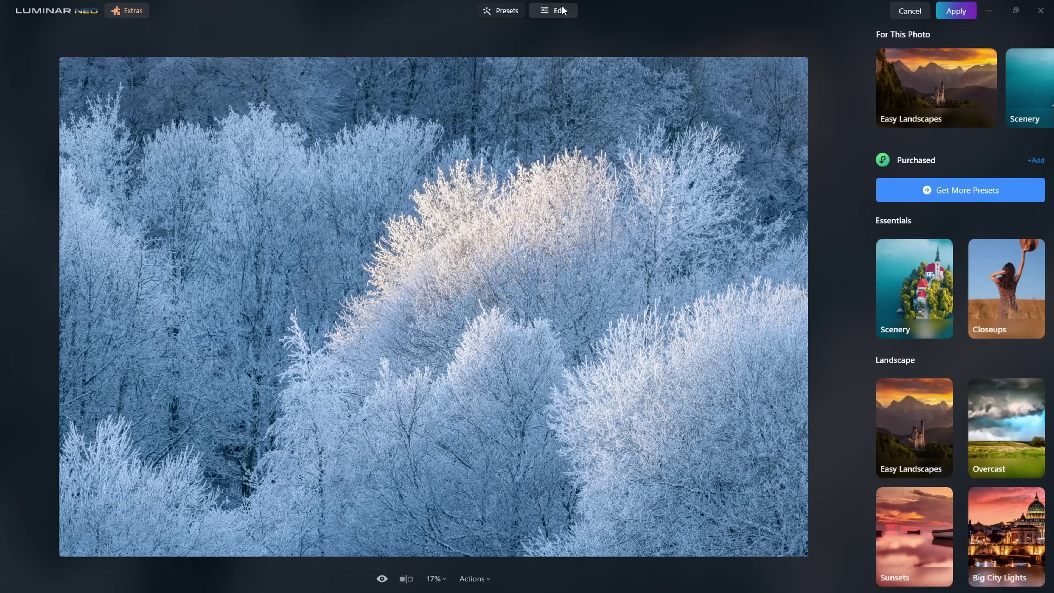
Step: Open the Supercontrast tool from the Professional section of Luminar Neo's Edit tools
left_click(563, 10)
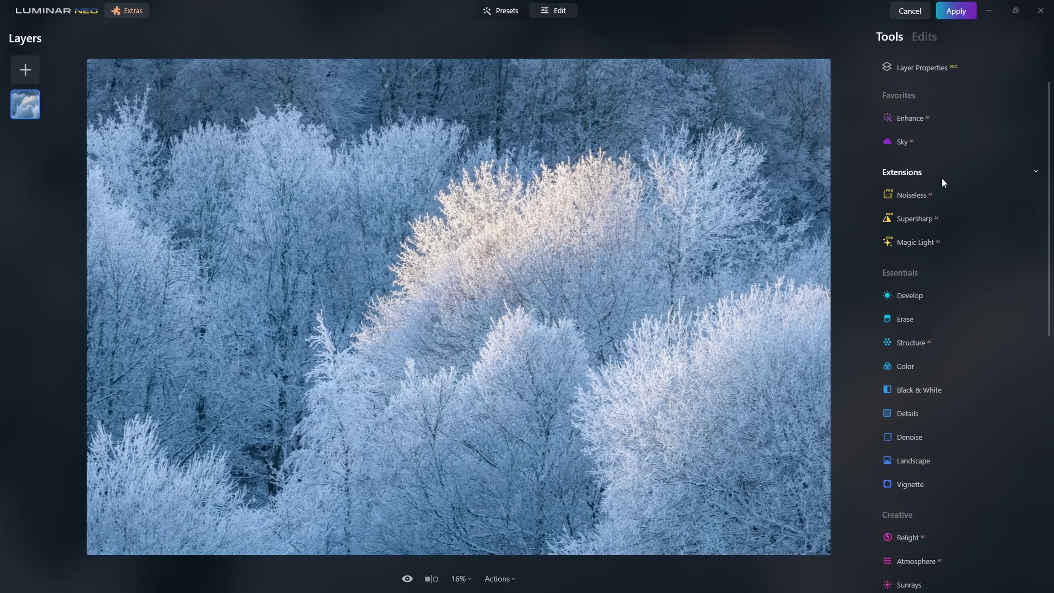
scroll(929, 374, "down", 10)
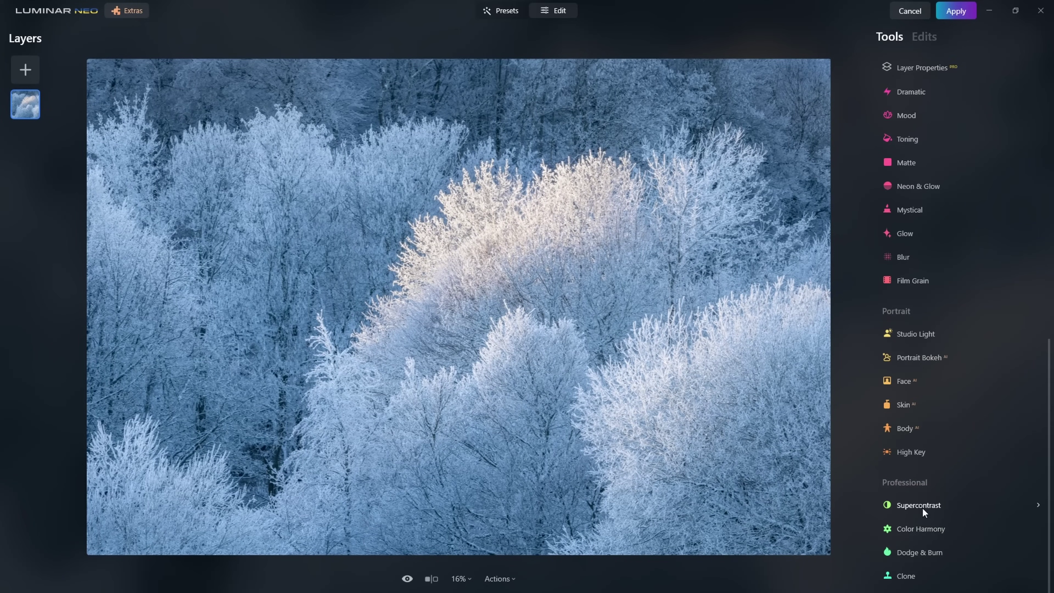
left_click(922, 511)
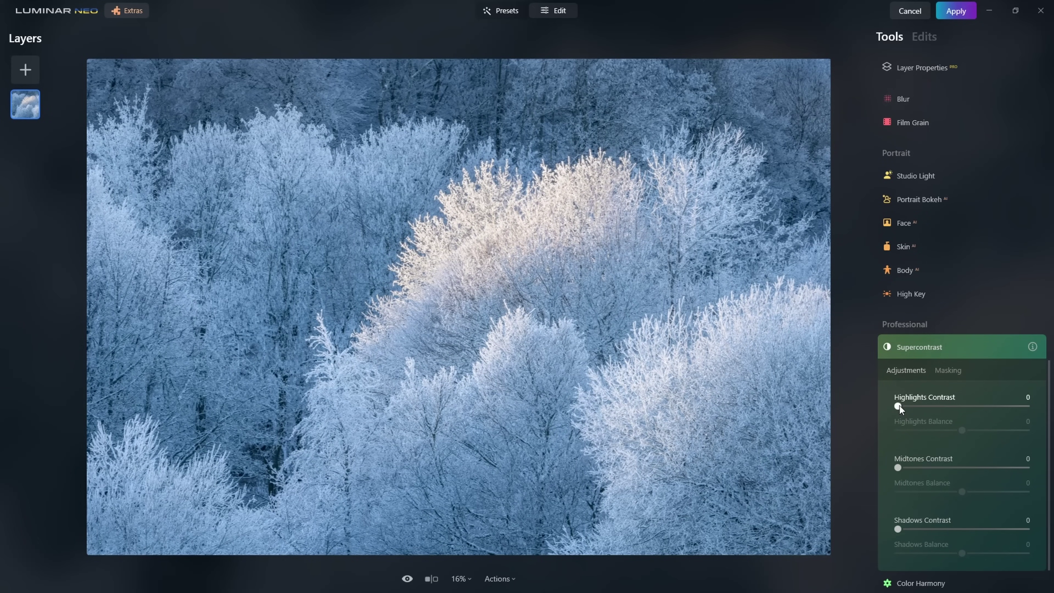
Step: Set Supercontrast Highlights Contrast 33, Midtones Contrast 14 and Shadows Contrast 26
left_click_drag(899, 405, 941, 406)
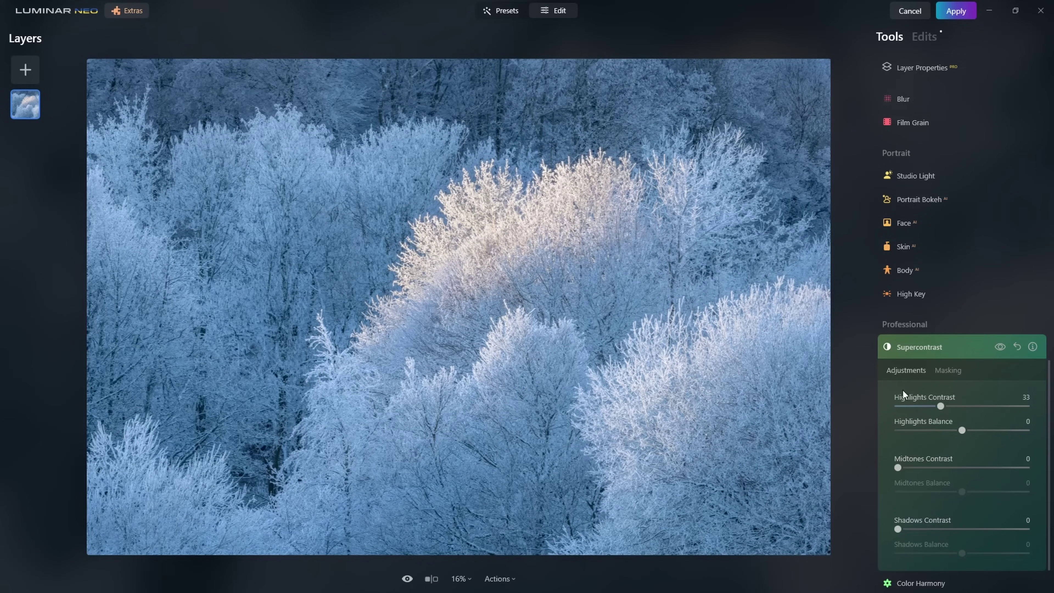
mouse_move(897, 467)
left_mouse_down()
mouse_move(961, 467)
mouse_move(916, 467)
left_mouse_up()
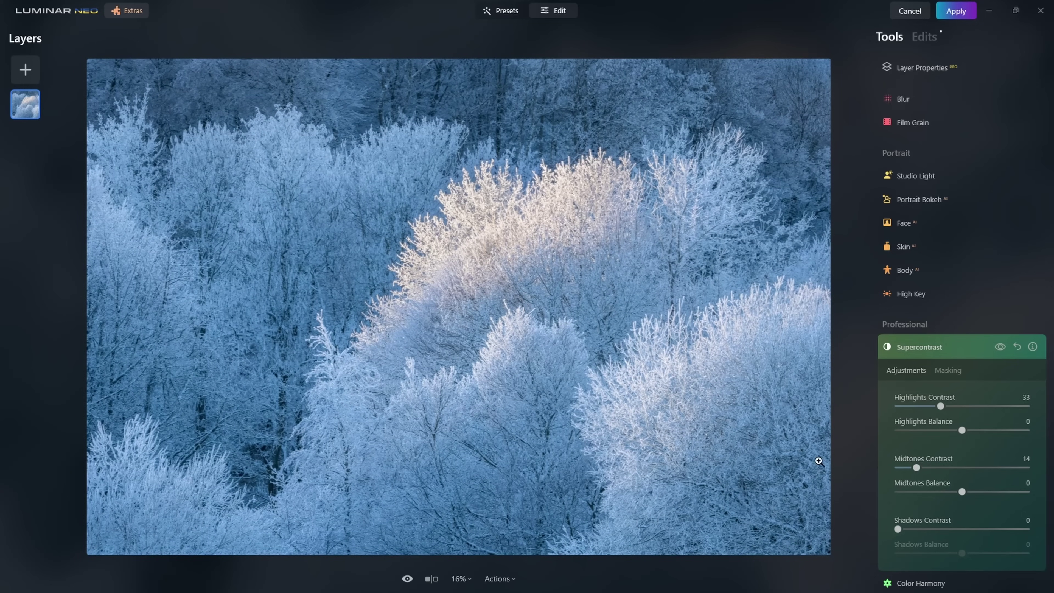
left_click_drag(898, 528, 931, 529)
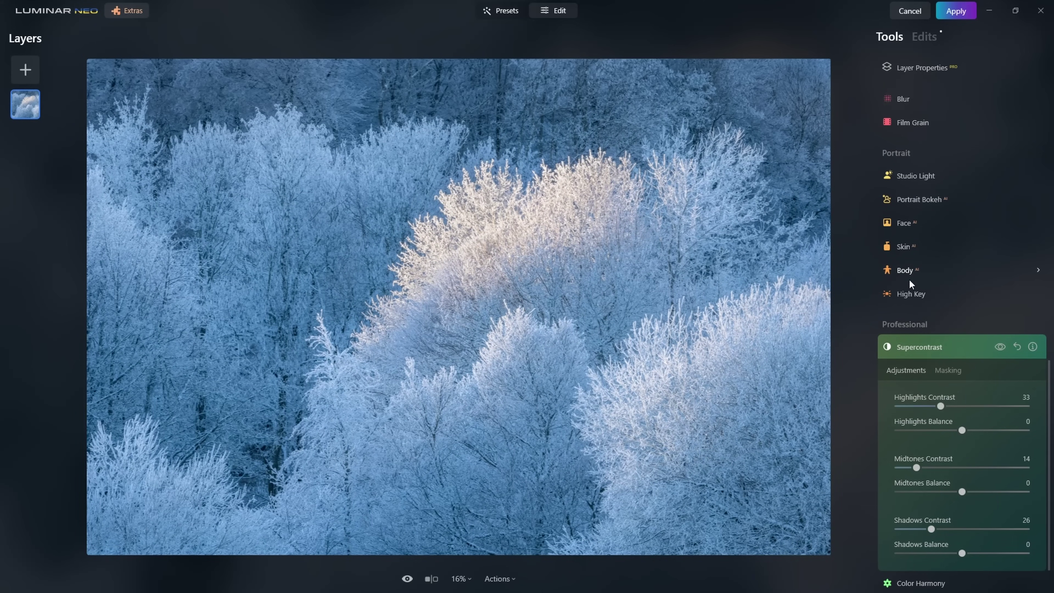
scroll(914, 300, "up", 5)
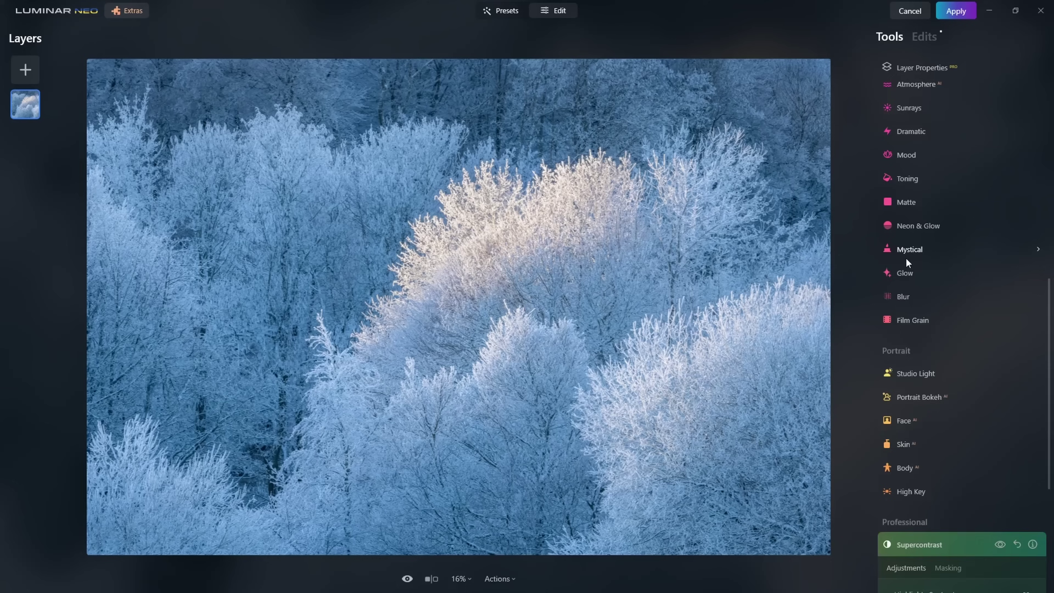
Step: Open the Glow tool, choose the Glow type and raise its Amount
scroll(905, 257, "up", 4)
left_click(907, 403)
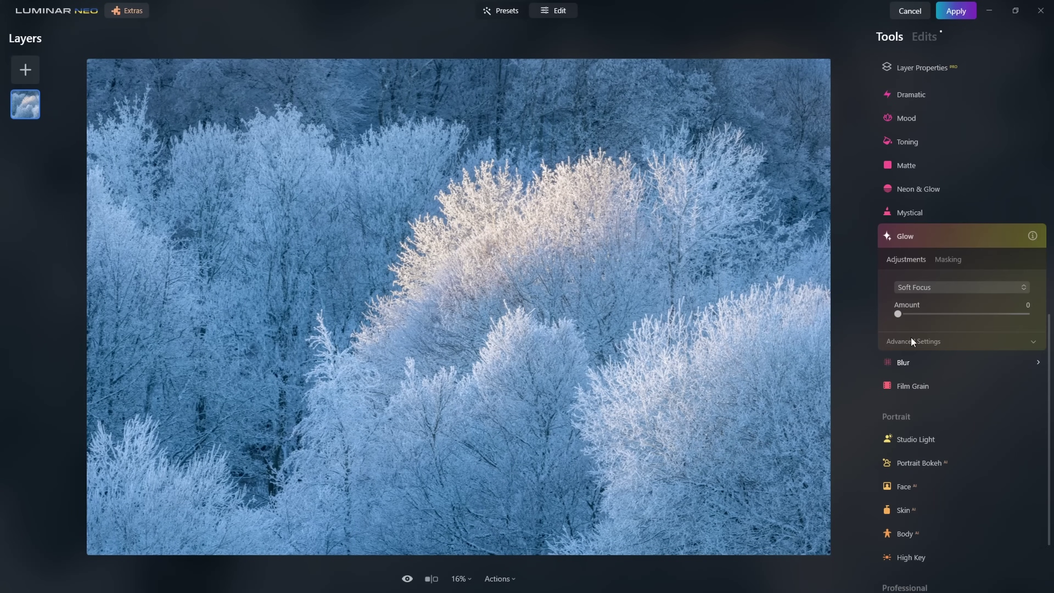
left_click(987, 282)
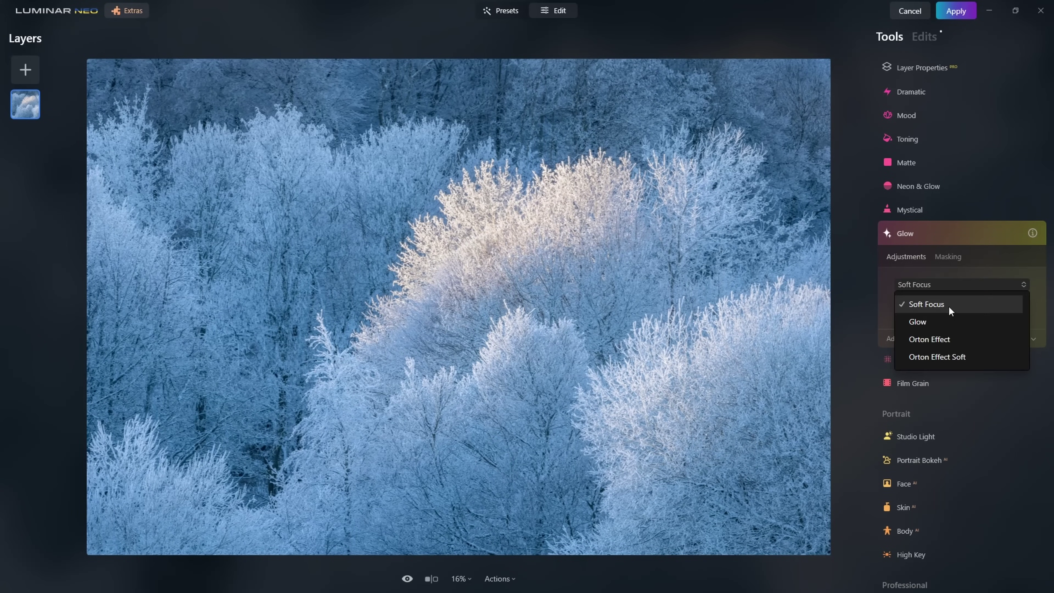
left_click(928, 322)
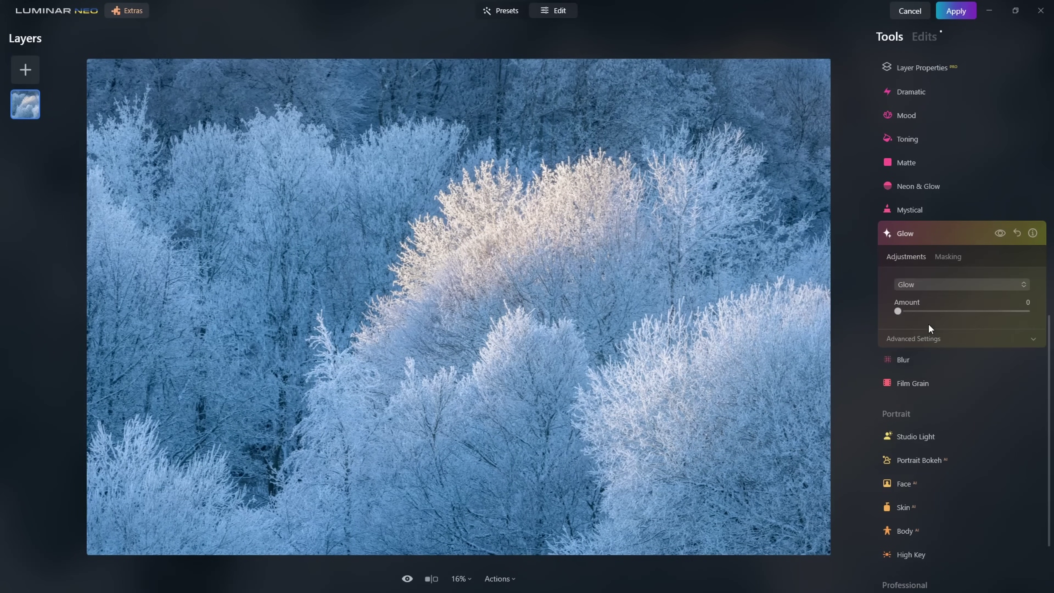
left_click_drag(897, 311, 959, 312)
Step: Set advanced Softness 39, Brightness -10, Contrast 32, Warmth -12 and trim Amount to 21
left_click(999, 339)
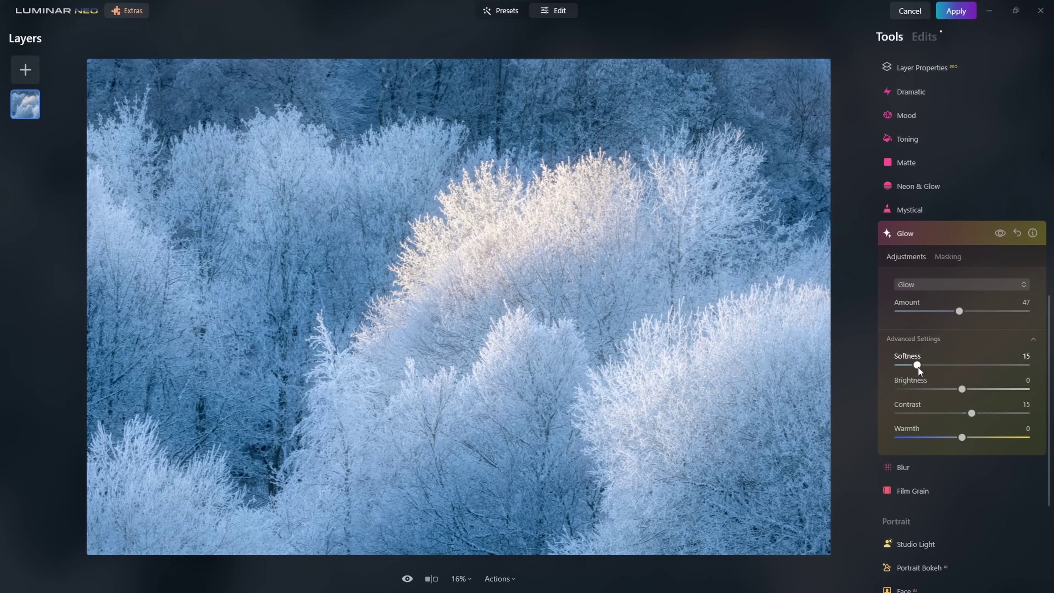
left_click_drag(917, 366, 956, 437)
left_click(982, 413)
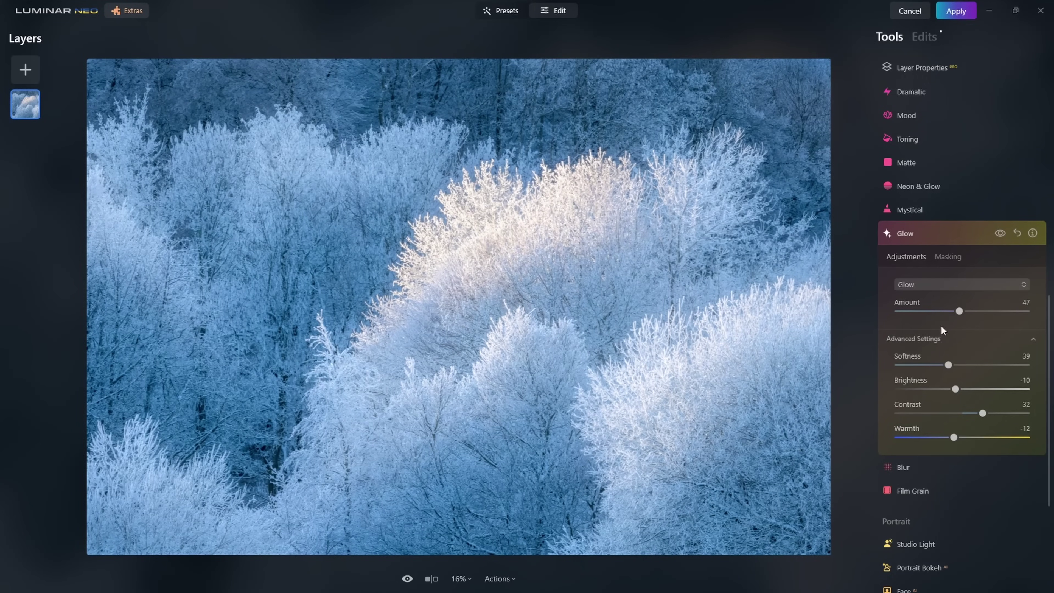
left_click_drag(948, 311, 921, 313)
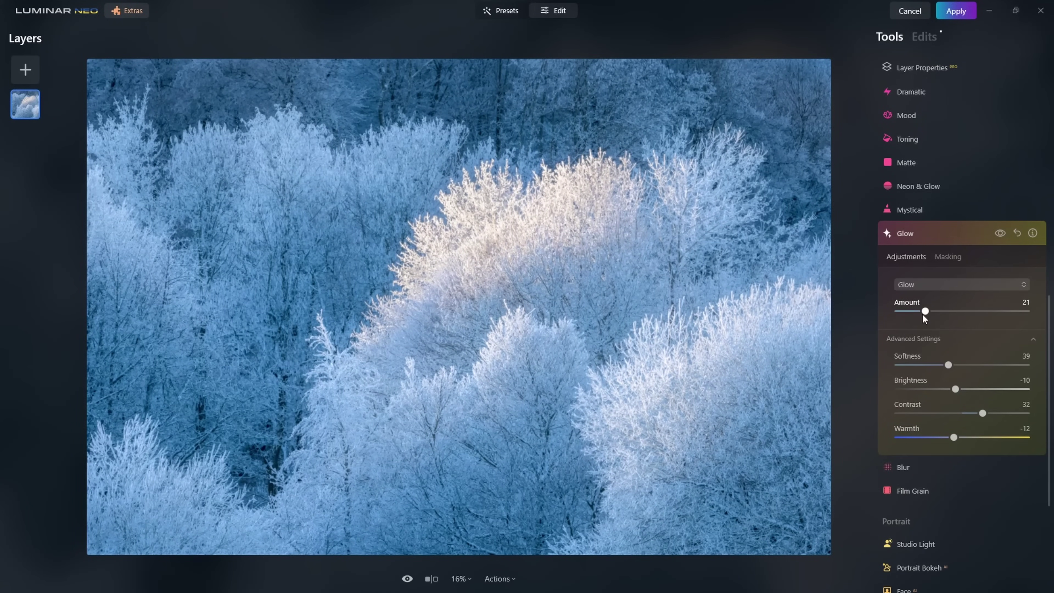
left_click(1001, 234)
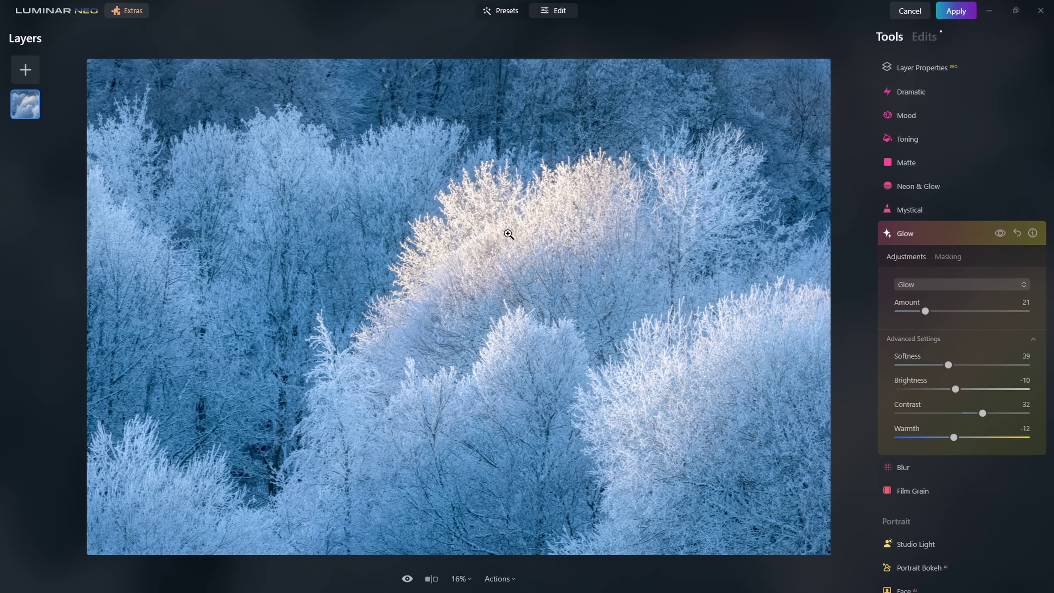
left_click(942, 234)
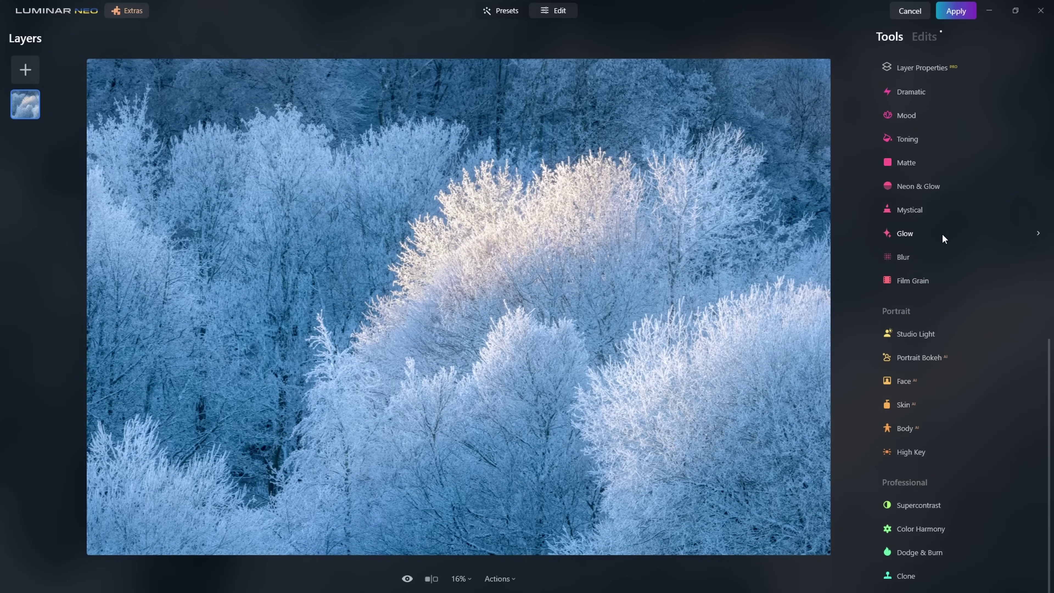
Step: Scroll the Luminar Neo Tools list back up to the top
scroll(942, 238, "up", 10)
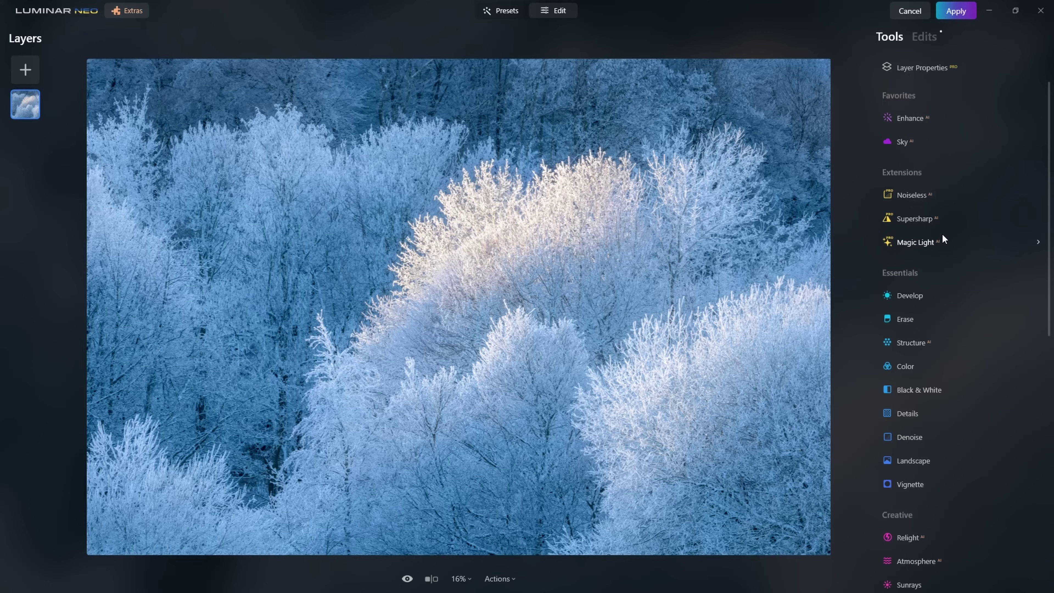